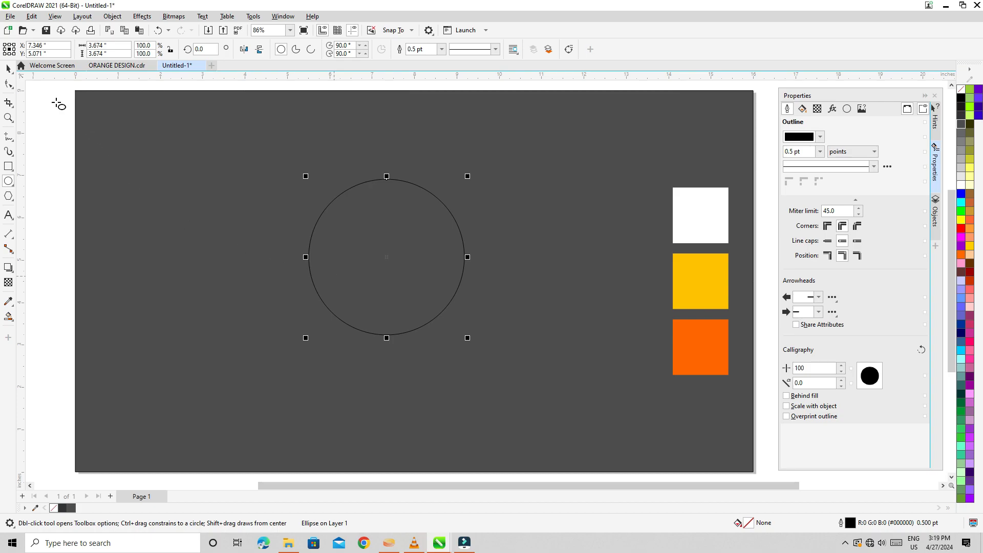
Reposition the circle, enlarge it to about 4.28 in across, and add a concentric copy about 3.72 in across inside it.
left_click(9, 71)
left_click_drag(386, 260, 391, 281)
left_click_drag(309, 194, 297, 181)
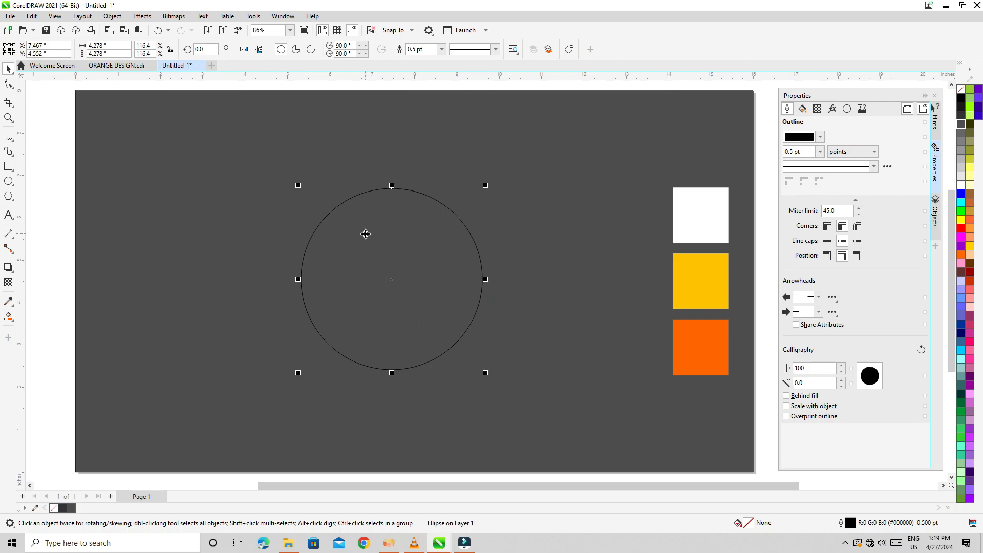
left_click_drag(298, 185, 309, 197)
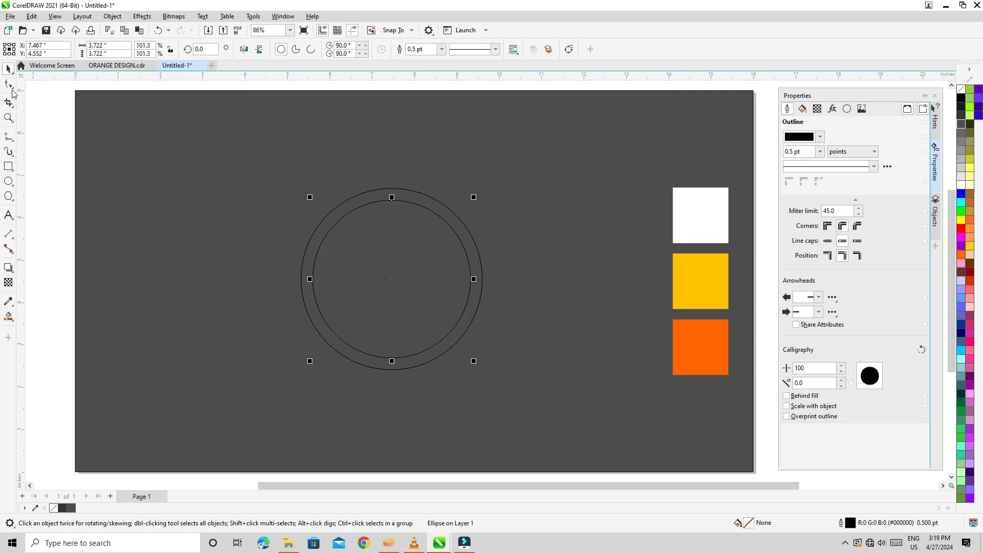
Draw a straight vertical line about 1.86 in long from the inner circle's topmost point to its centre with the Freehand tool.
left_click(10, 137)
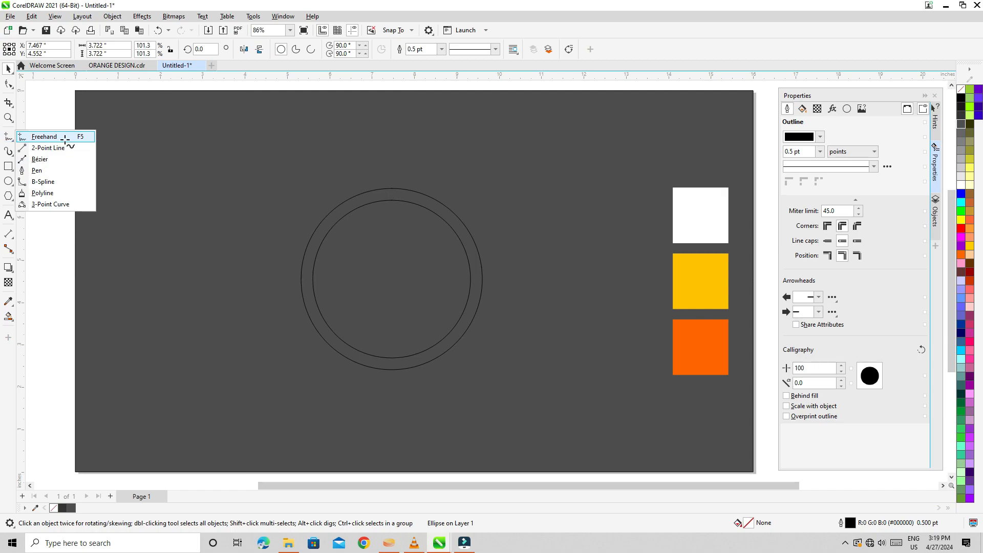
left_click(46, 137)
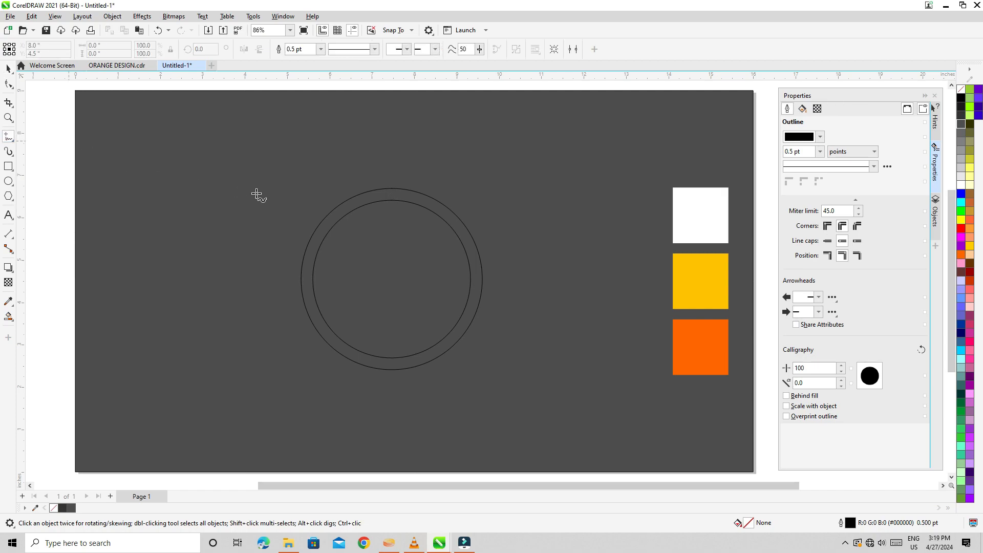
left_click(391, 200)
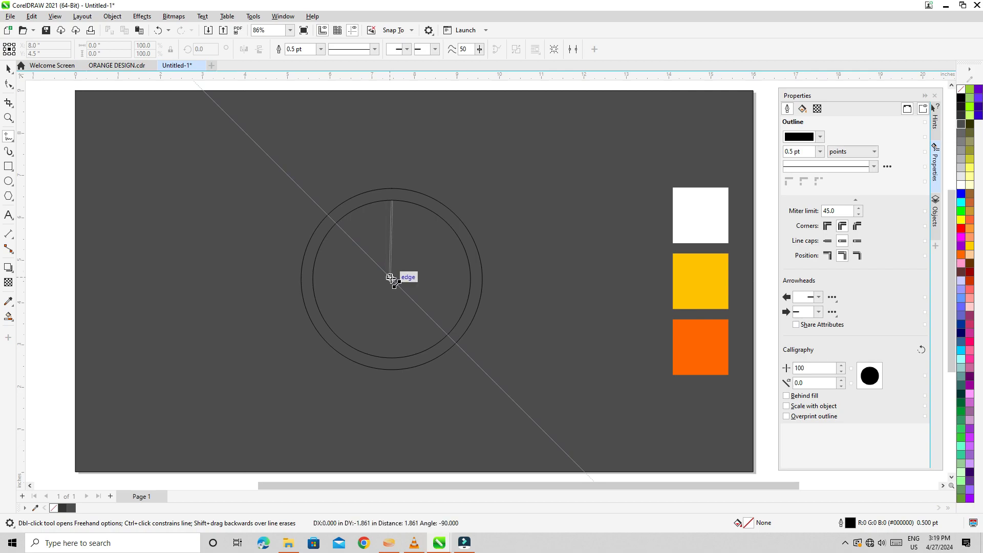
left_click(391, 278)
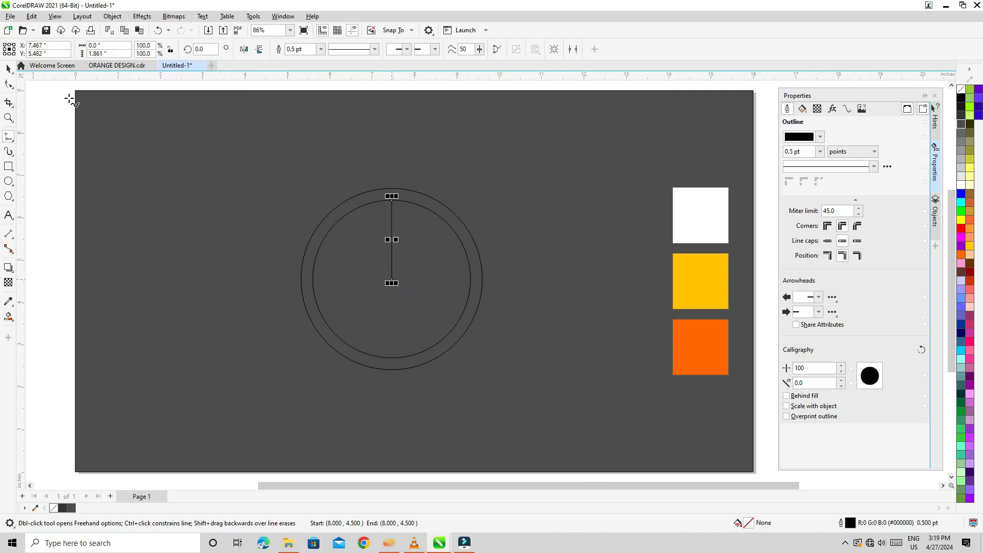
left_click(9, 70)
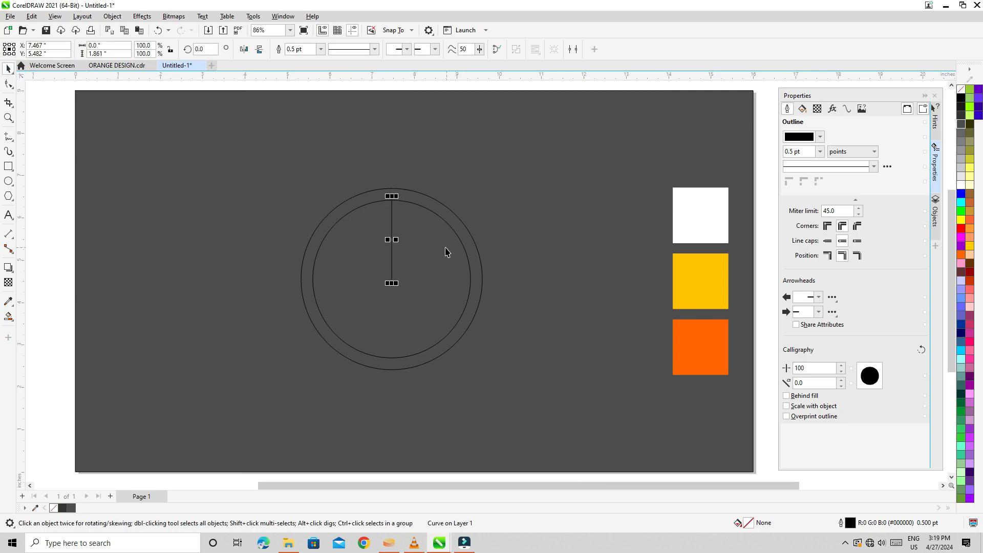
left_click(56, 142)
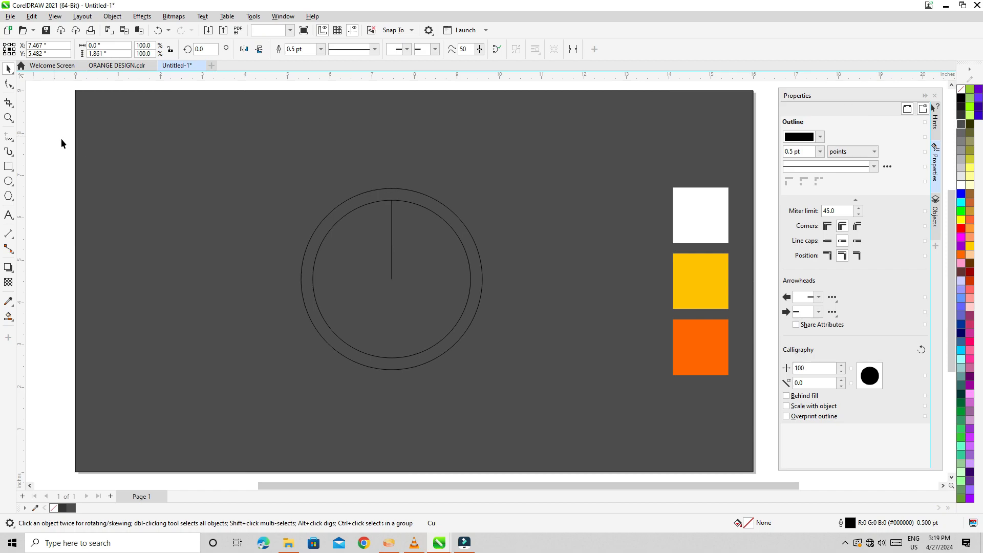
Fill the outer circle with white.
left_click(425, 205)
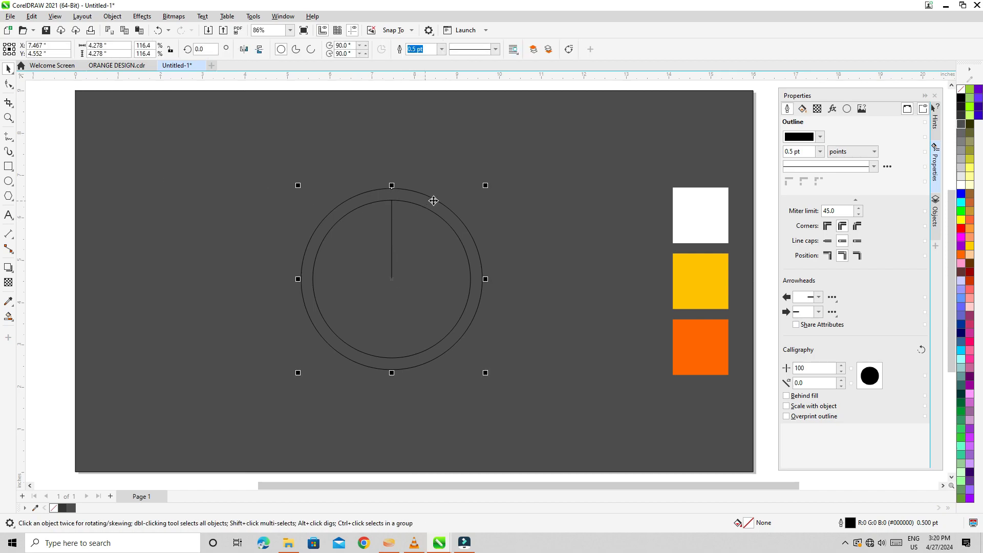
left_click(711, 219)
left_click(692, 210)
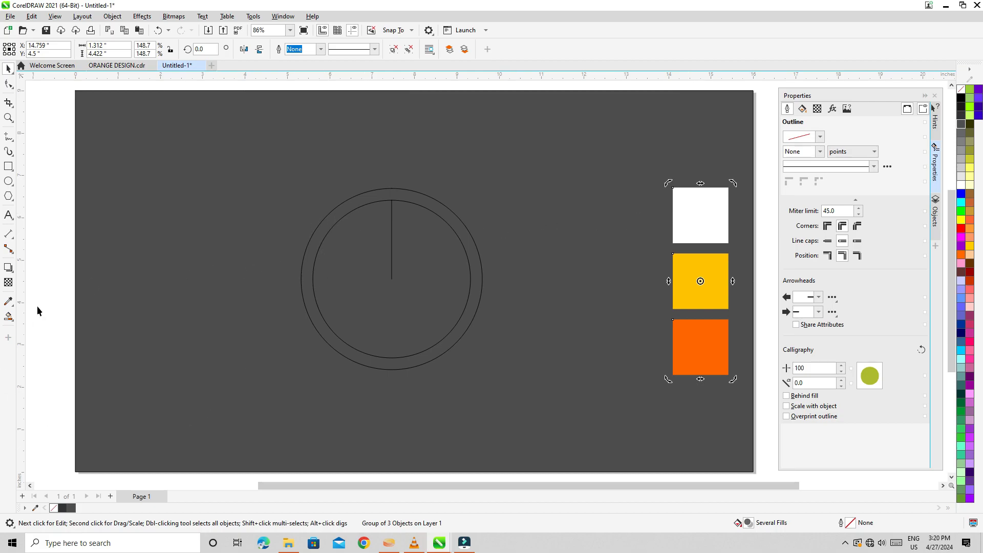
left_click(360, 201)
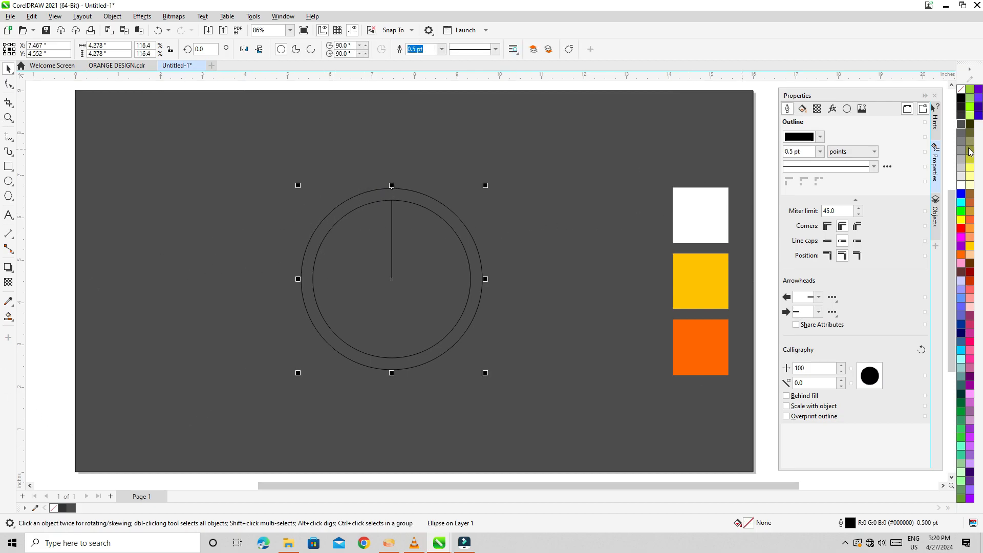
left_click(960, 185)
Fill the inner circle with yellow #FFCC00 and tint it with orange to a golden orange.
left_click(451, 262)
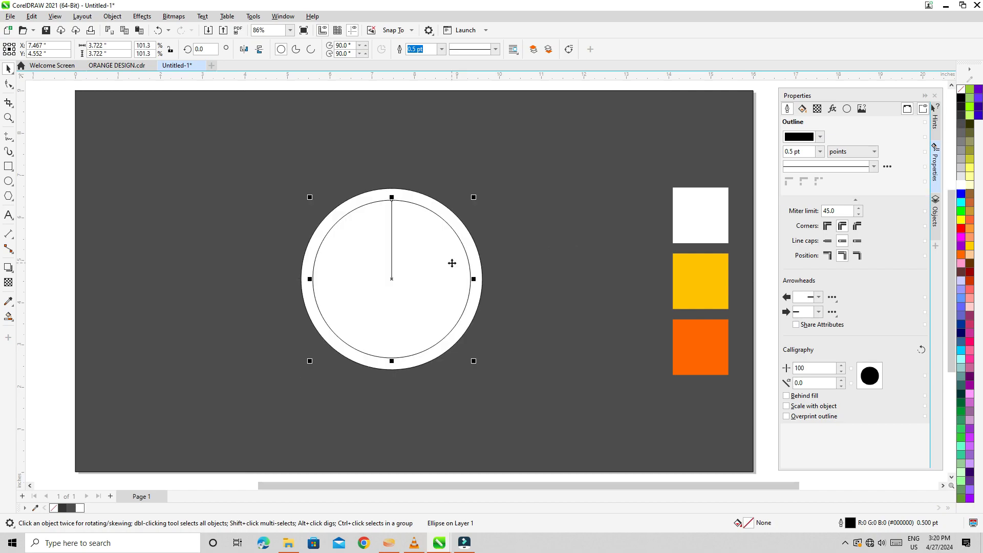
left_click(970, 246)
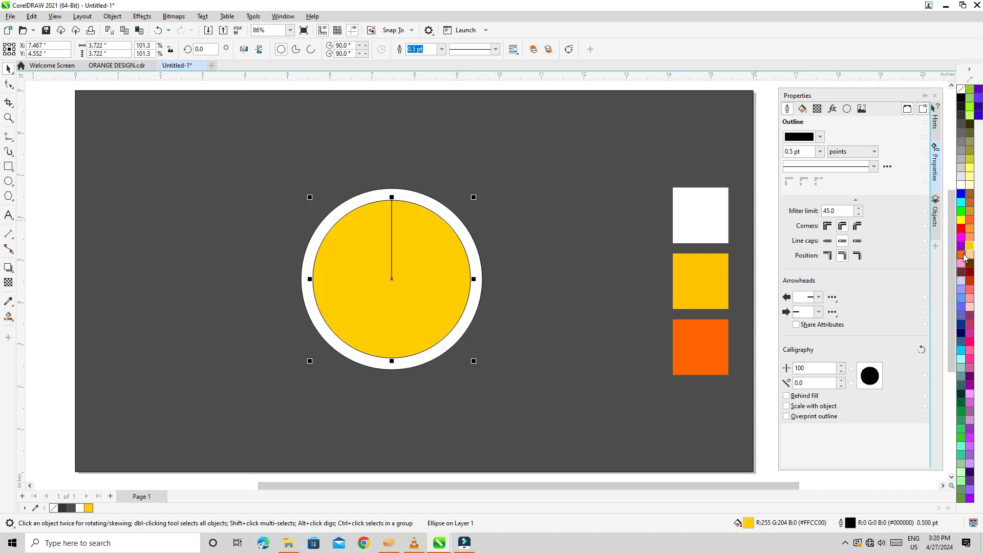
left_click(962, 255)
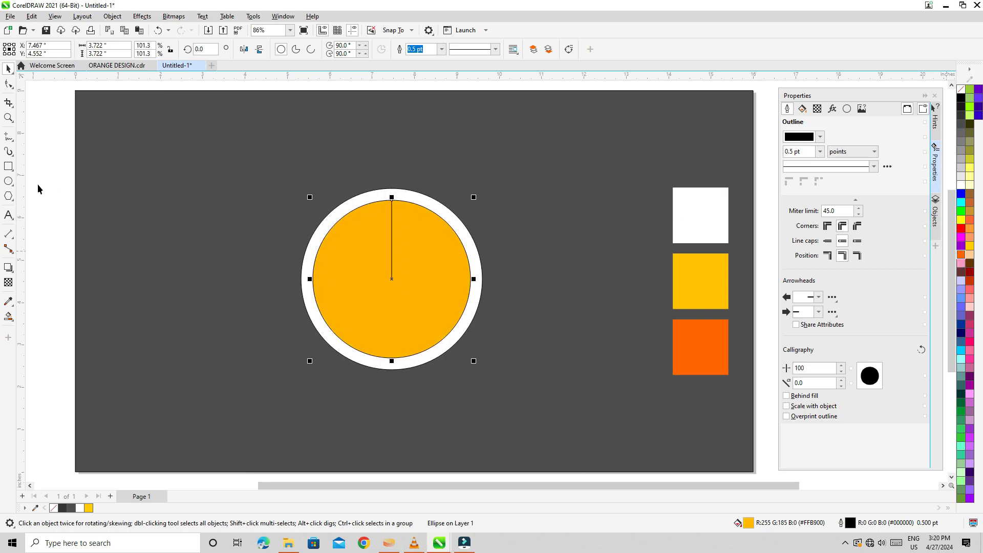
key("Escape")
Set the vertical line's rotation centre at the circle's centre and duplicate the line around it every 45° to form eight spokes.
scroll(401, 288, "up", 1)
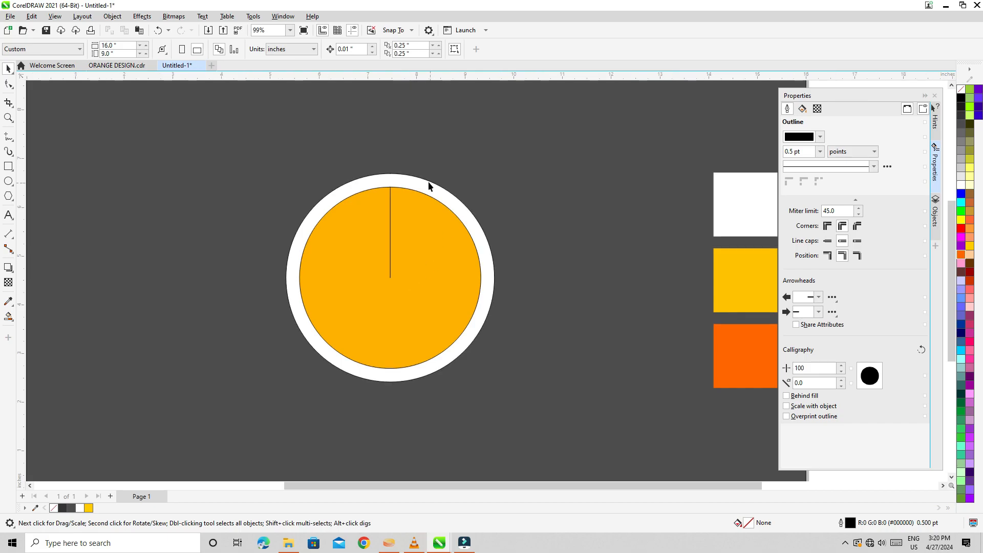
left_click(390, 235)
left_click(390, 234)
left_click_drag(390, 233, 390, 280)
left_click_drag(400, 183, 440, 231)
key("ctrl+r")
key("ctrl+r")
key("ctrl+r")
key("ctrl+r")
key("ctrl+r")
key("ctrl+r")
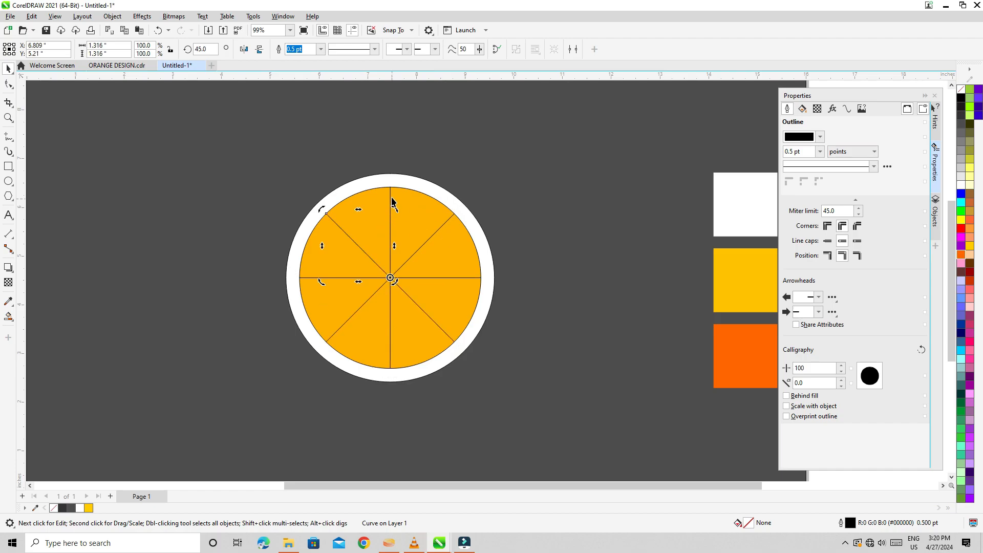
Select all eight spoke lines and set their outline width to 4.0 pt.
left_click(390, 199, "shift")
left_click(448, 220, "shift")
left_click(434, 278, "shift")
left_click(414, 306, "shift")
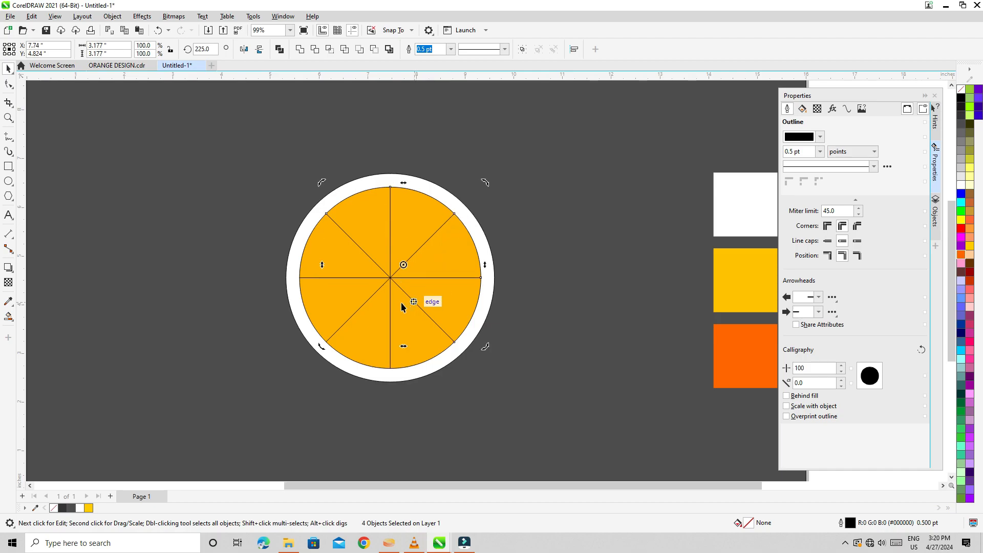
left_click(391, 309, "shift")
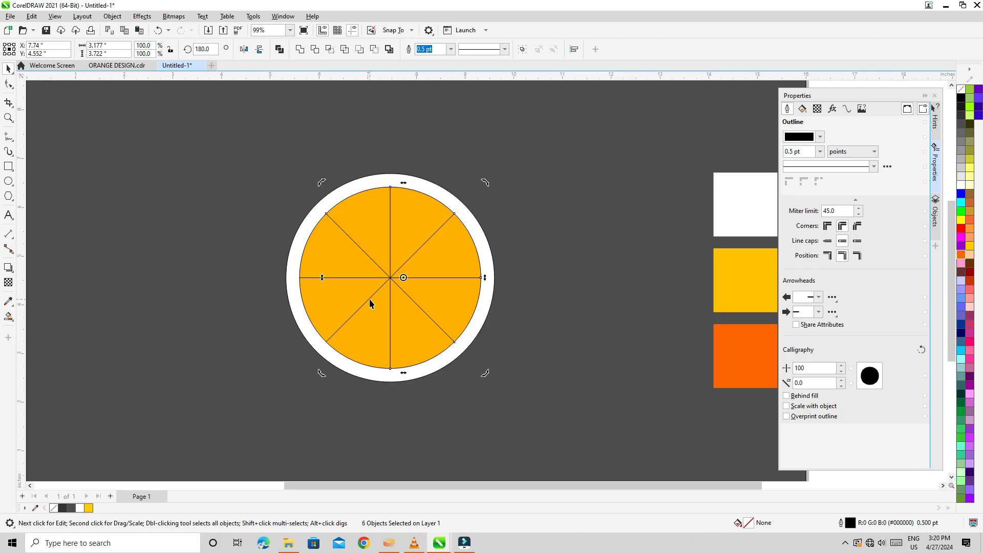
left_click(368, 297, "shift")
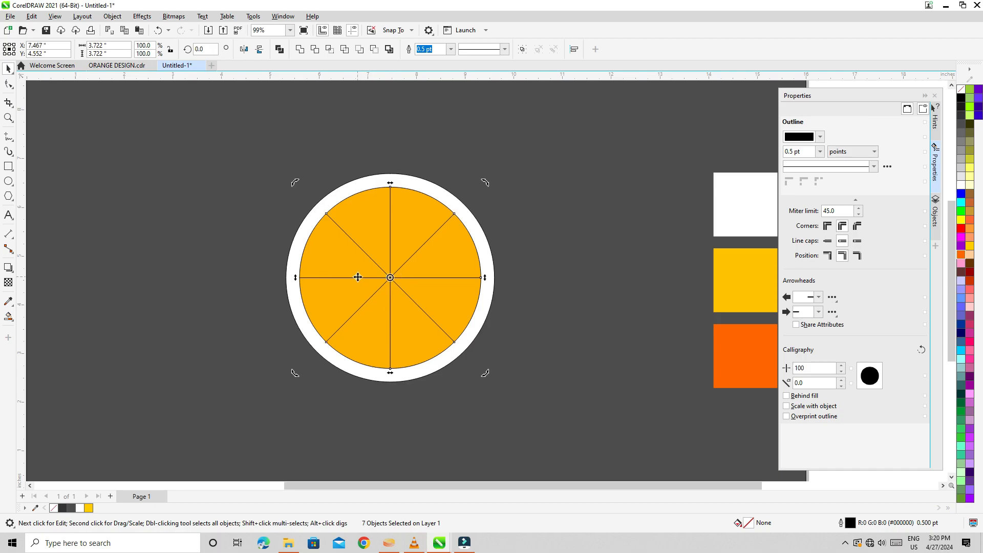
left_click(384, 276, "shift")
left_click(451, 49)
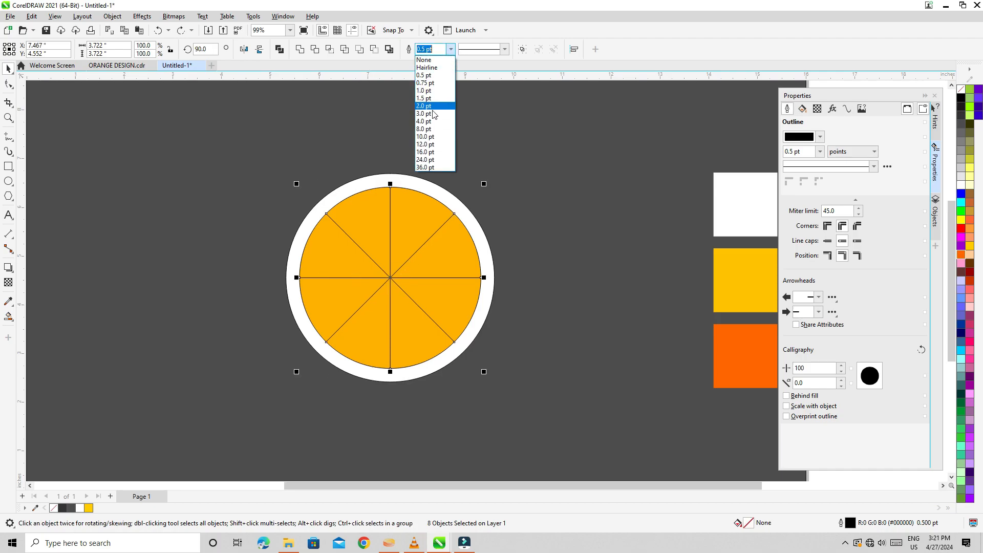
left_click(433, 124)
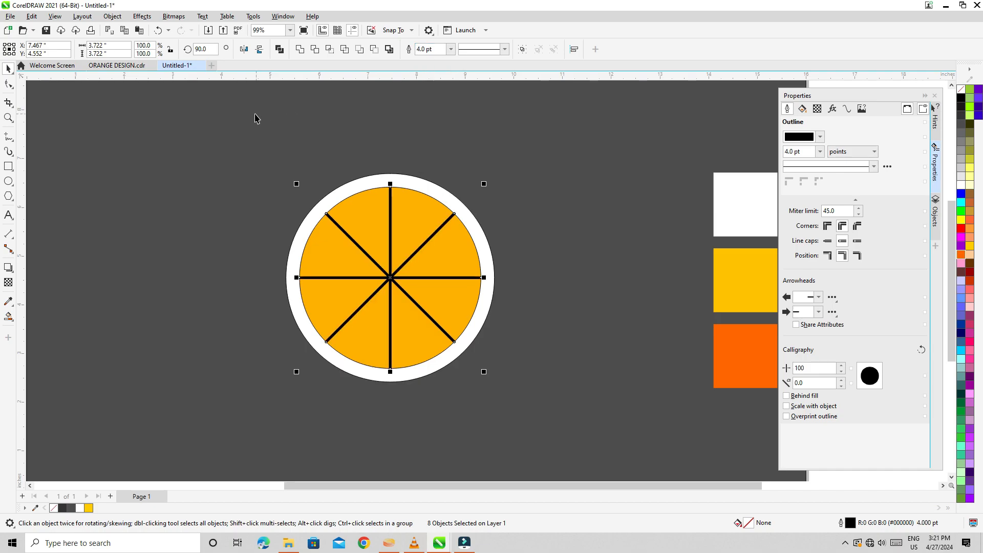
Convert the eight spokes' outlines to objects and fill them with white.
left_click(113, 15)
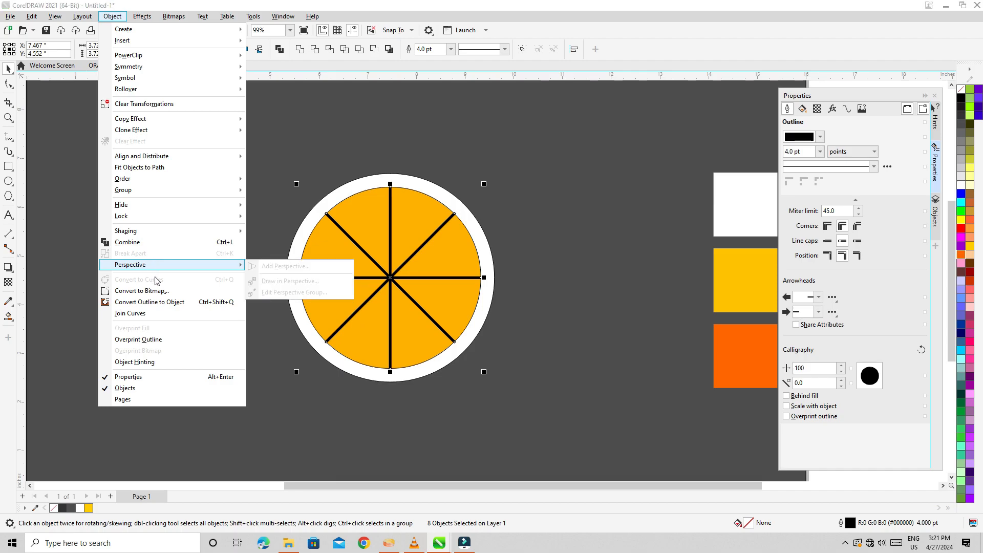
left_click(222, 302)
left_click_drag(390, 278, 279, 280)
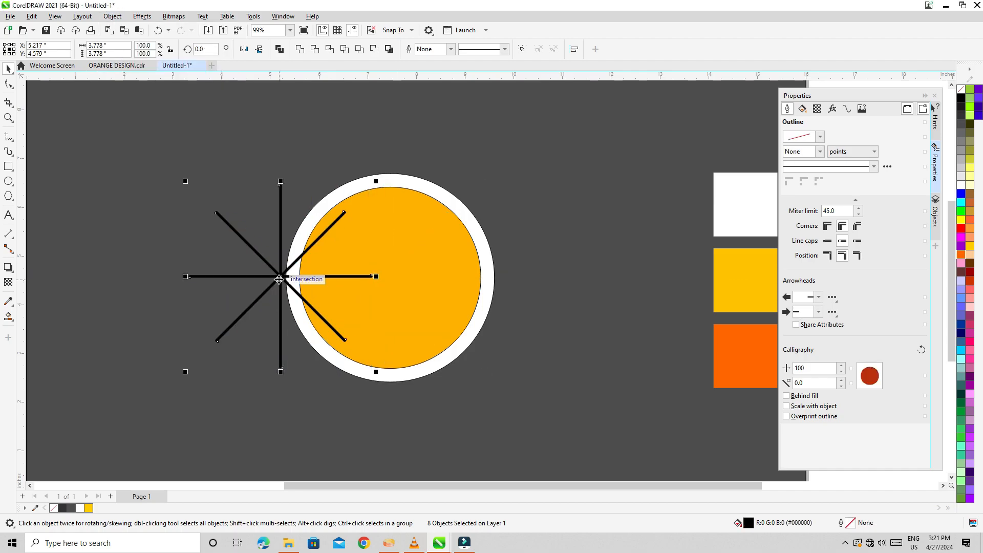
key("ctrl+z")
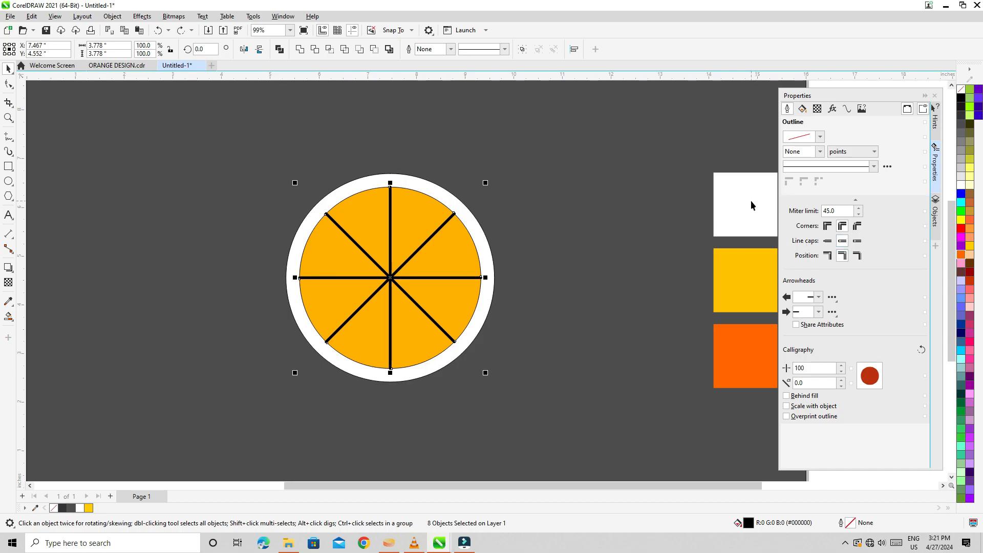
left_click(960, 187)
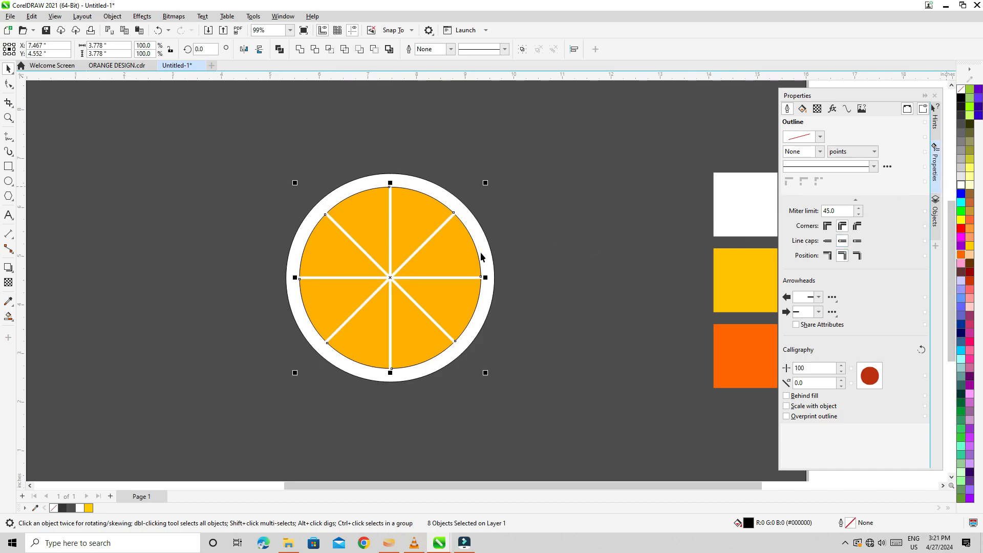
left_click(180, 230)
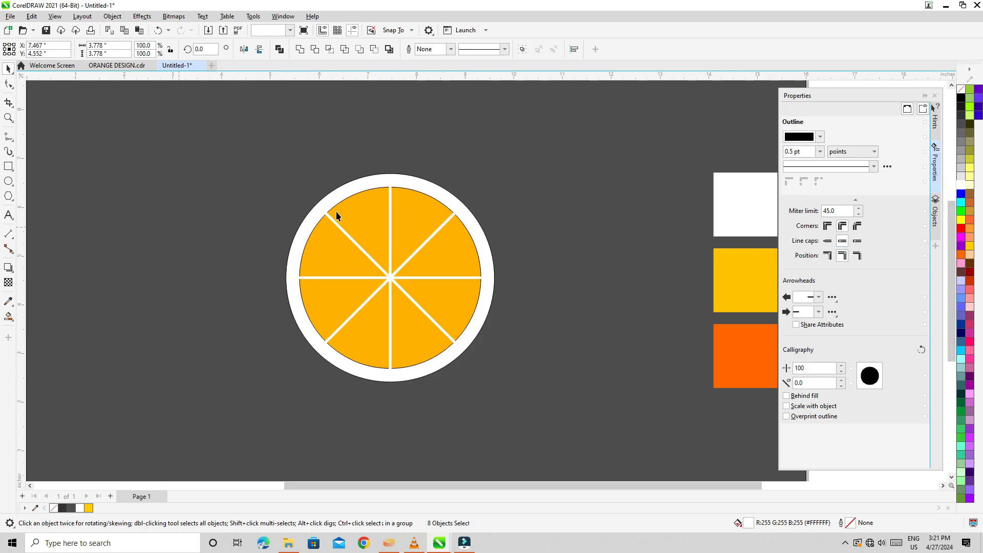
Remove the outline from the orange inner circle.
left_click(364, 205)
right_click(958, 95)
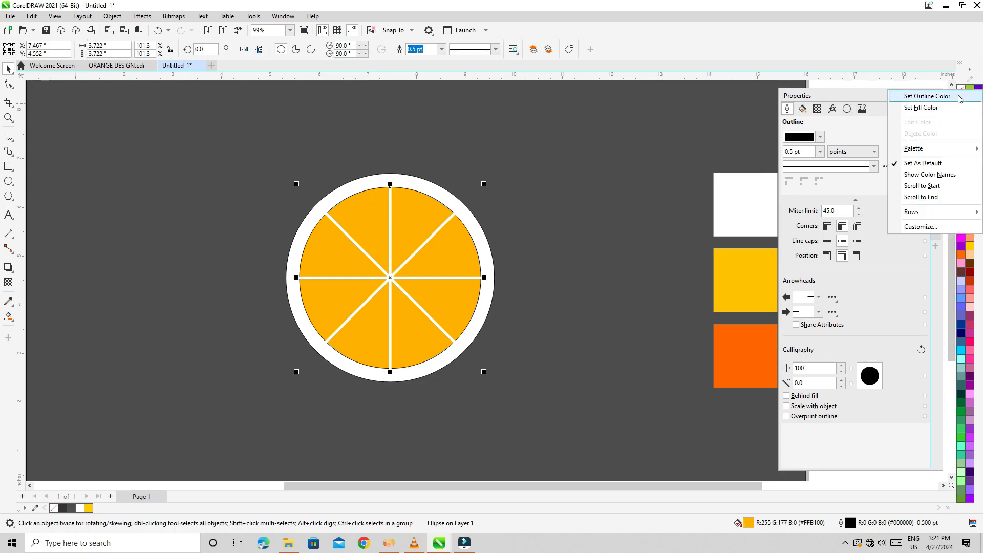
left_click(959, 98)
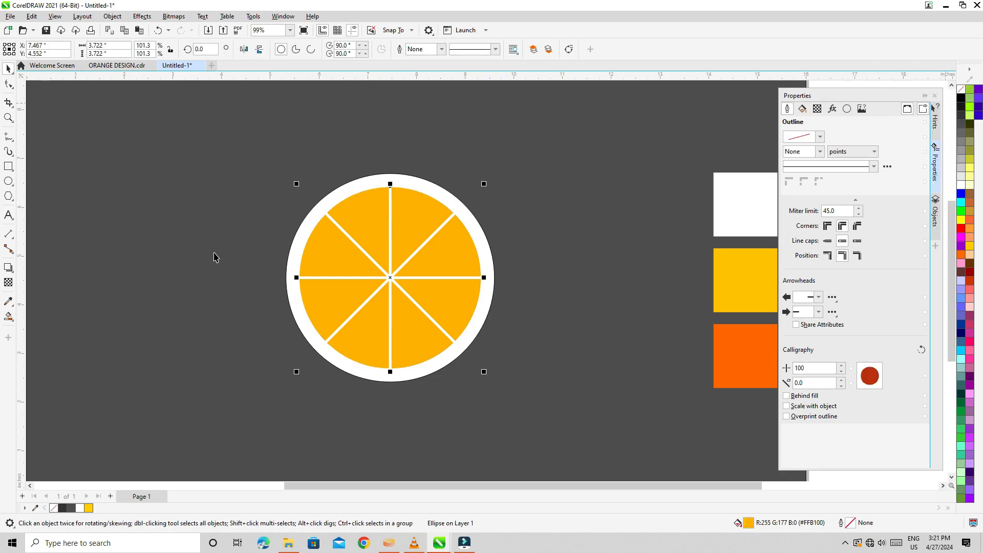
left_click(280, 213)
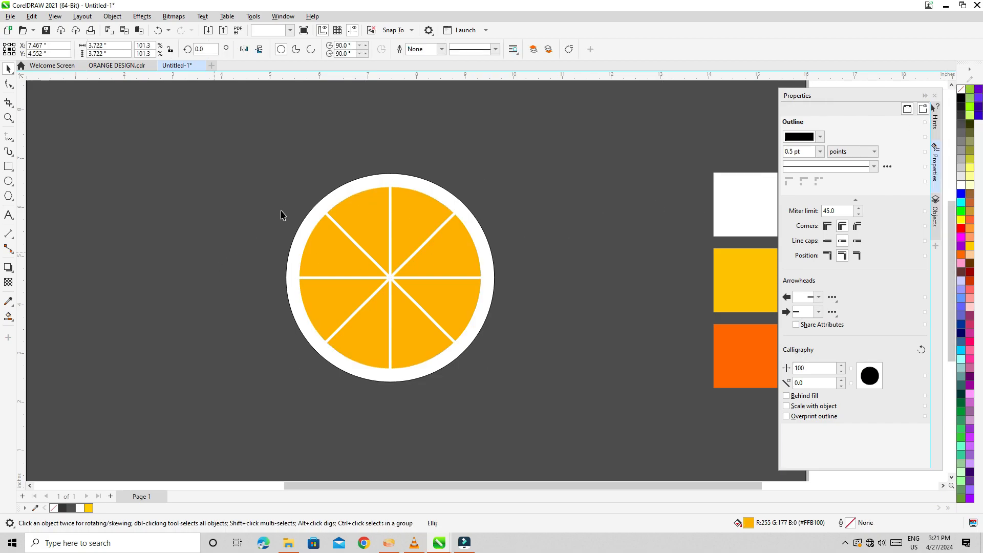
Place a copy of the white outer circle to the left of the orange slice, centred at about X 2.78 in.
left_click(361, 184)
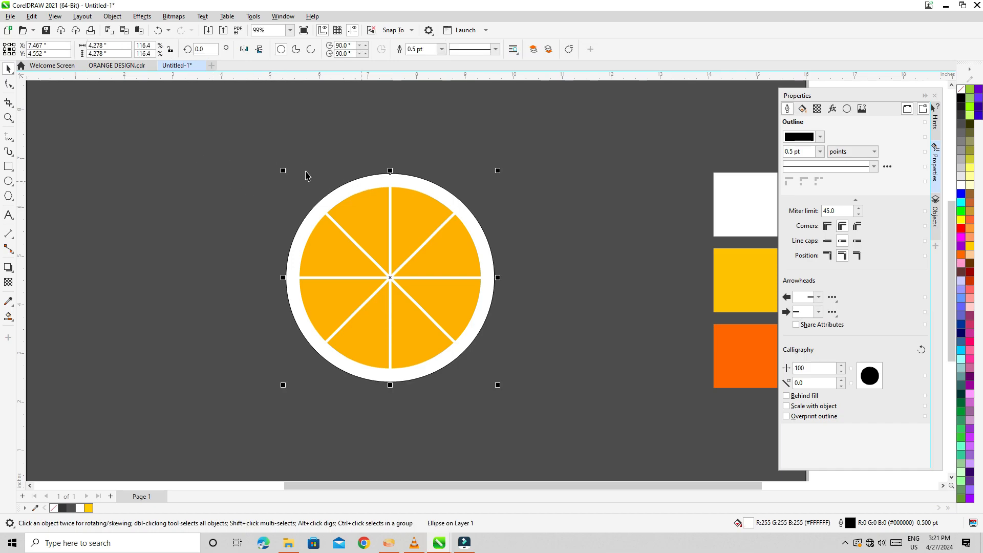
left_click(246, 157)
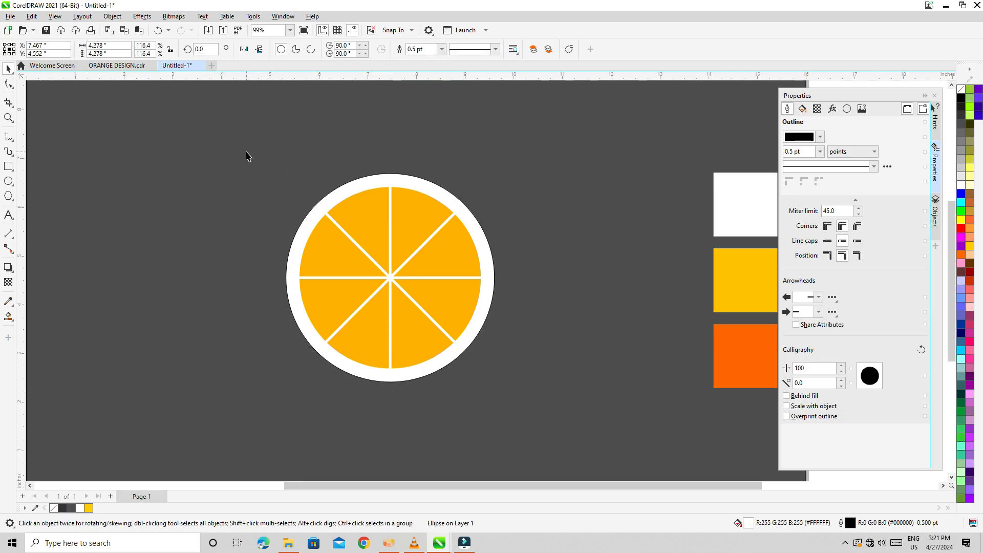
left_click(355, 185)
left_click_drag(353, 181, 125, 167)
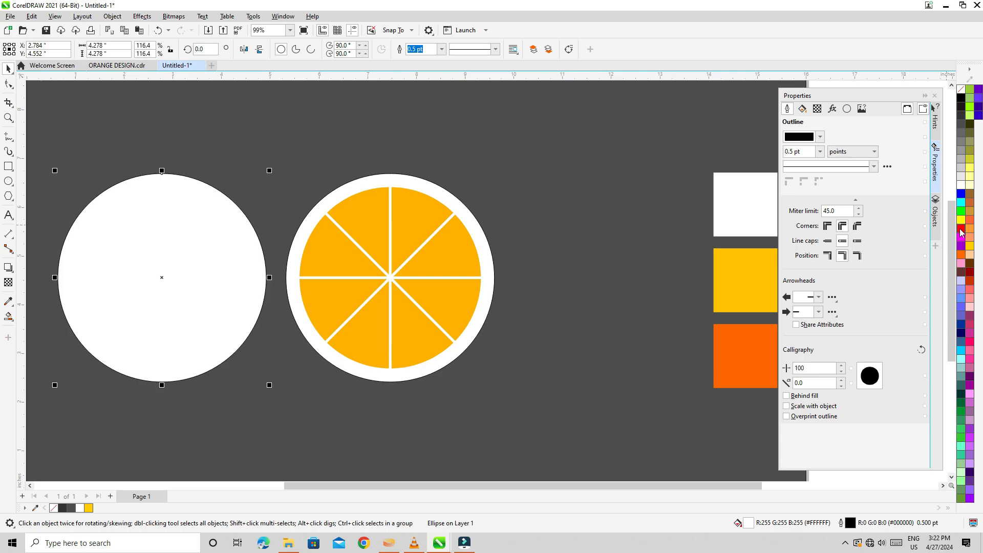
Fill the copied circle with yellow tinted with orange to golden orange #FFB900.
left_click(970, 248)
left_click(962, 257)
left_click(133, 131)
left_click(156, 210)
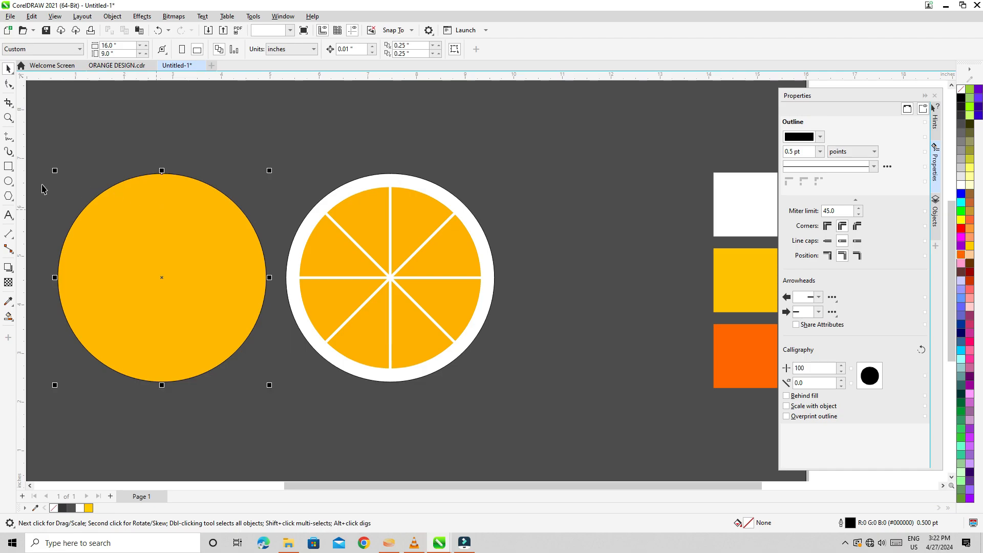
Draw a rectangle about 2.61 by 5.54 in over the golden circle's right half, with its left edge on the circle's vertical centre line.
left_click(12, 172)
left_click(60, 167)
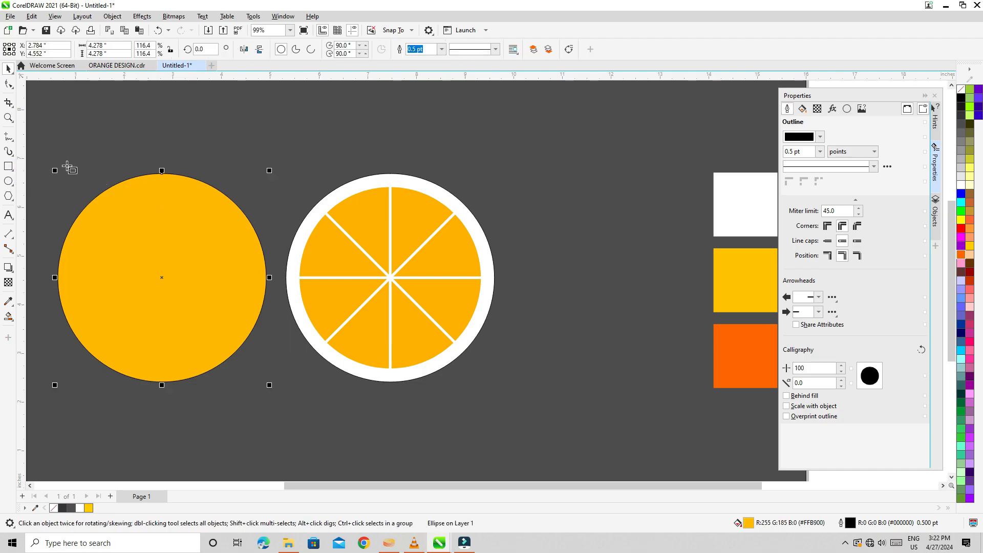
key("Escape")
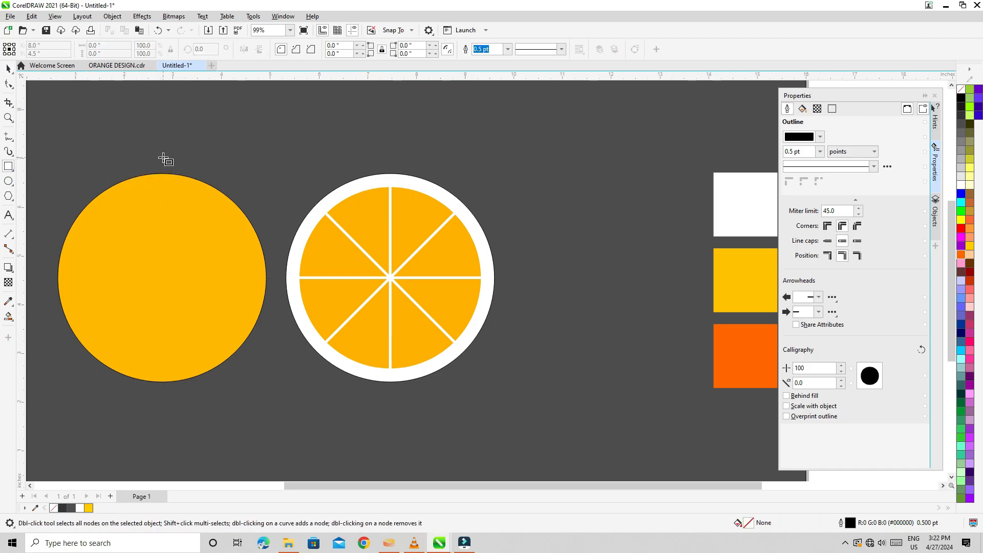
left_click_drag(162, 174, 292, 402)
left_click(8, 68)
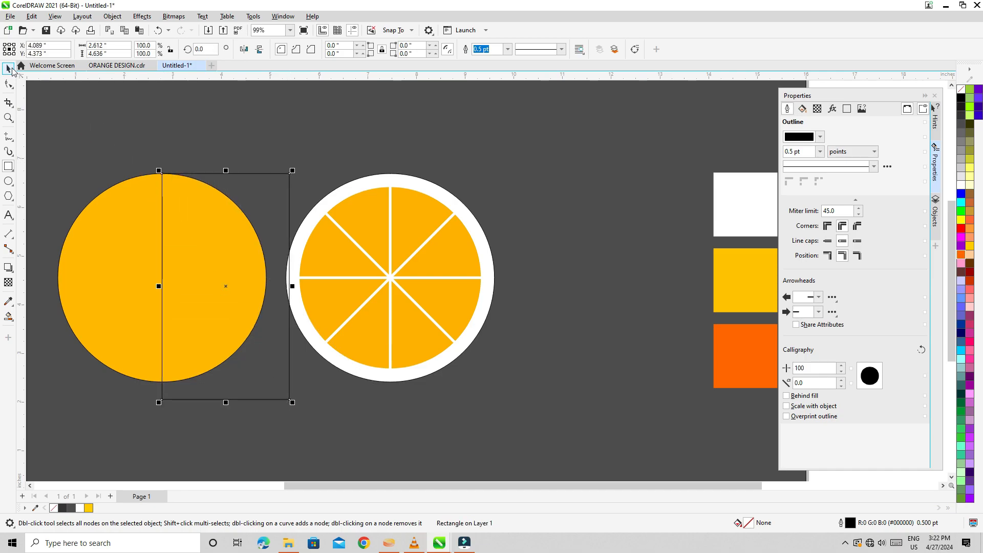
left_click_drag(226, 170, 213, 149)
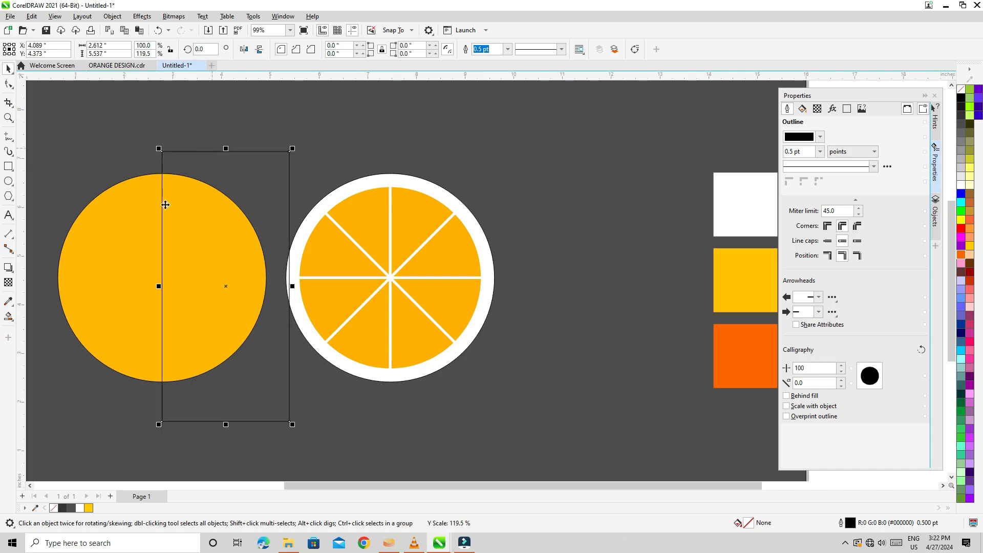
Trim the golden circle with the rectangle to leave its left half, and delete the rectangle.
left_click(125, 235, "shift")
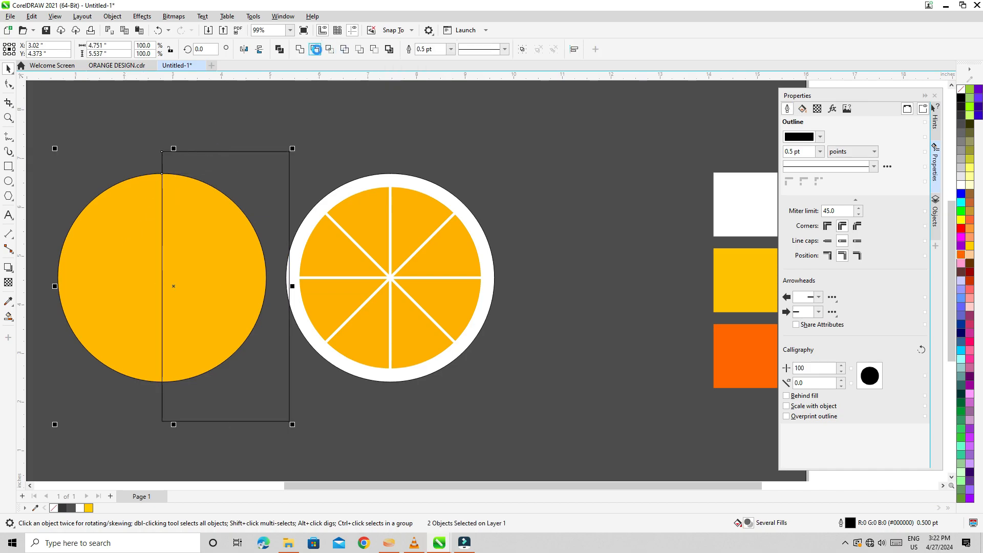
left_click(316, 51)
left_click(333, 146)
left_click(227, 171)
key("Delete")
Group all the circles and spokes of the orange slice.
left_click(333, 229)
left_click_drag(234, 144, 529, 403)
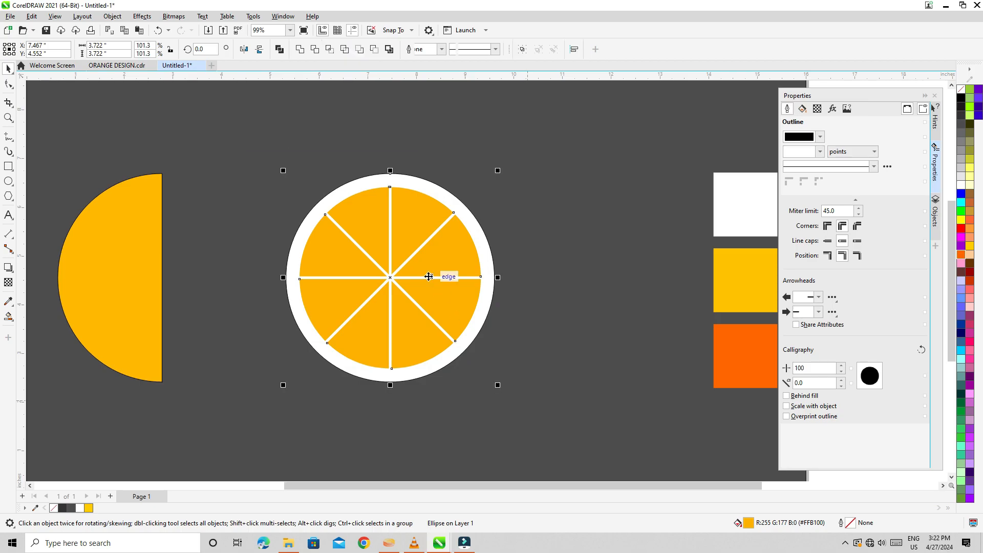
left_click(112, 16)
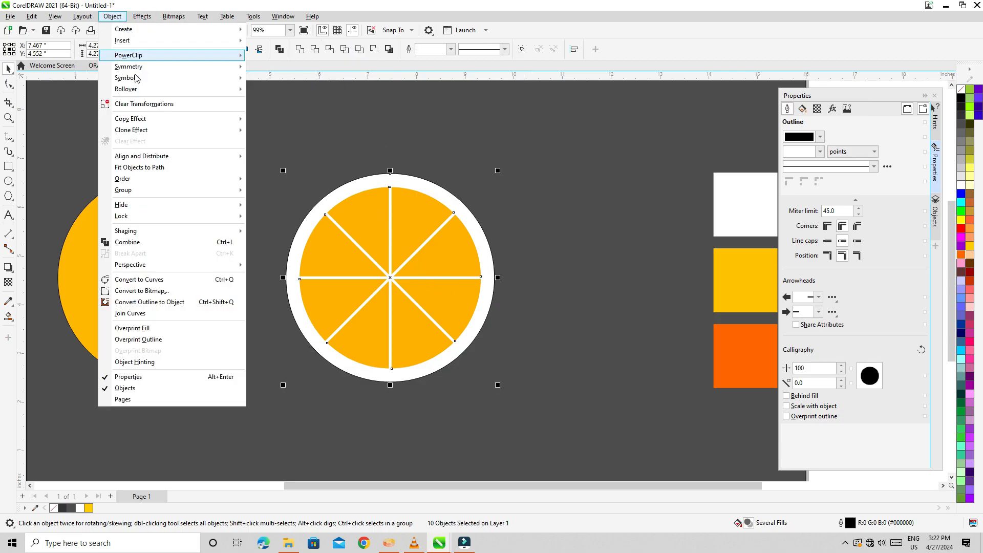
mouse_move(163, 194)
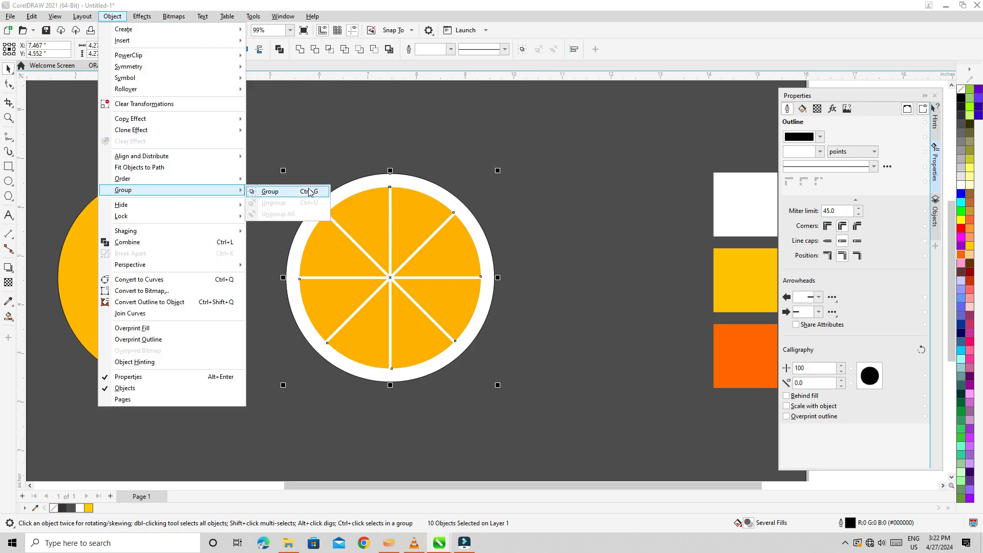
left_click(270, 191)
Narrow the slice group to about 2.11 in wide and place the half circle behind it, flat edge on the slice's vertical centre line.
left_click_drag(284, 277, 388, 282)
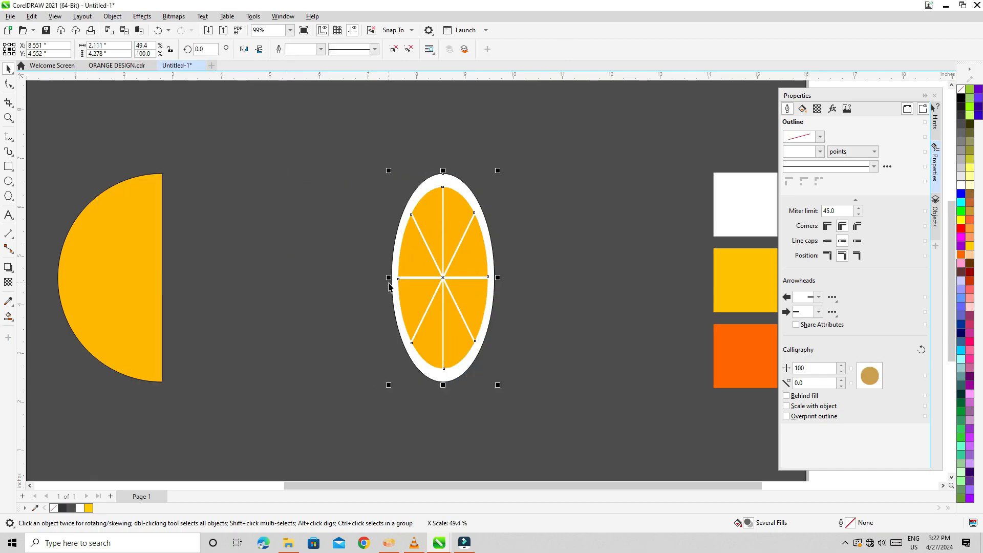
left_click(128, 210)
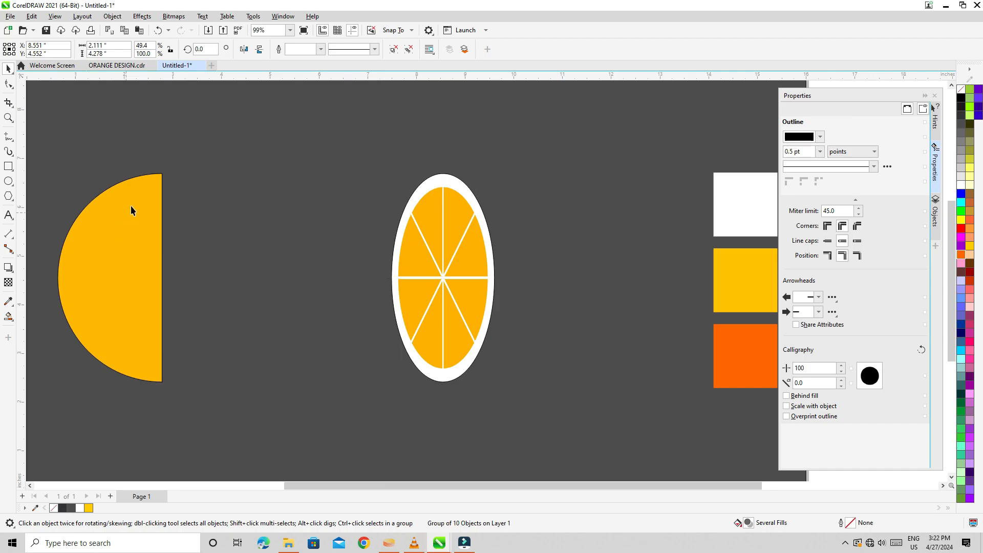
left_click_drag(165, 175, 444, 175)
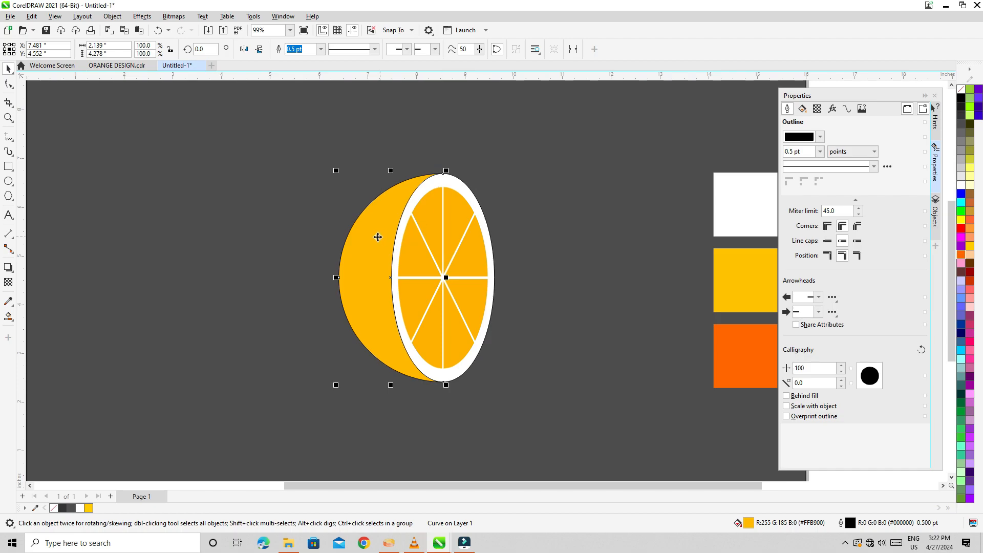
Enlarge the half circle and slice together to about 136% and move them to about X 7.40, Y 4.74 in.
left_click_drag(269, 143, 573, 433)
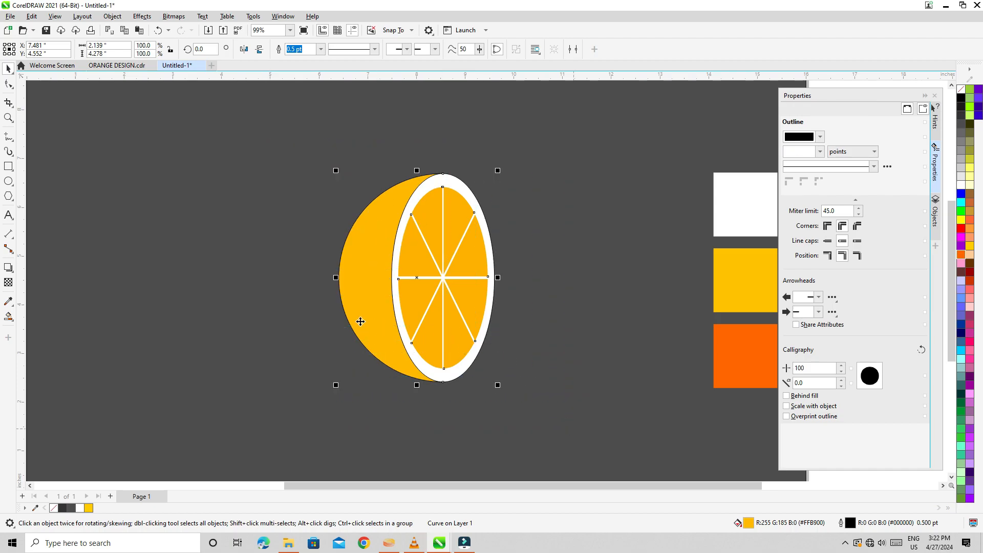
left_click_drag(336, 170, 241, 139)
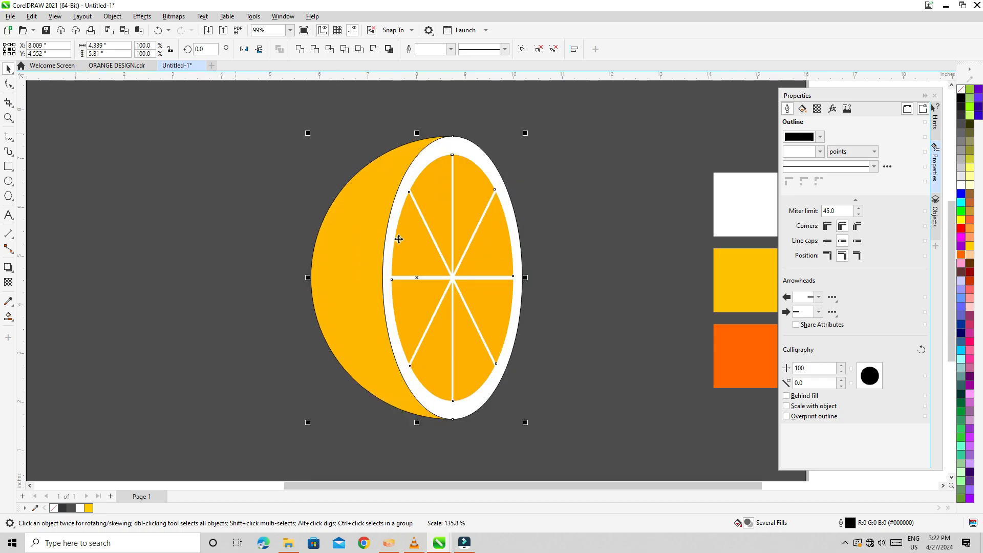
left_click_drag(418, 278, 386, 267)
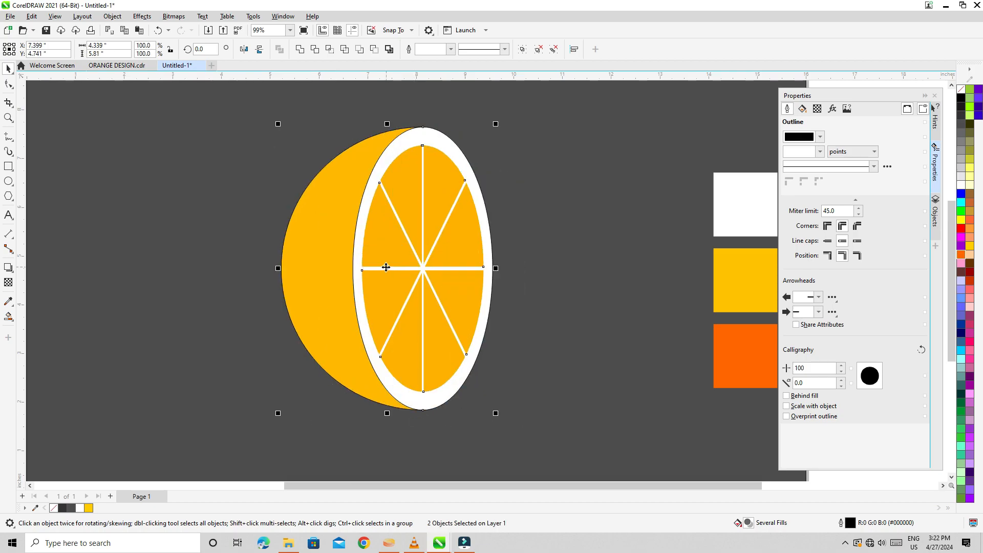
Rotate the half orange 15° counterclockwise.
left_click(386, 268)
left_click_drag(276, 128, 251, 140)
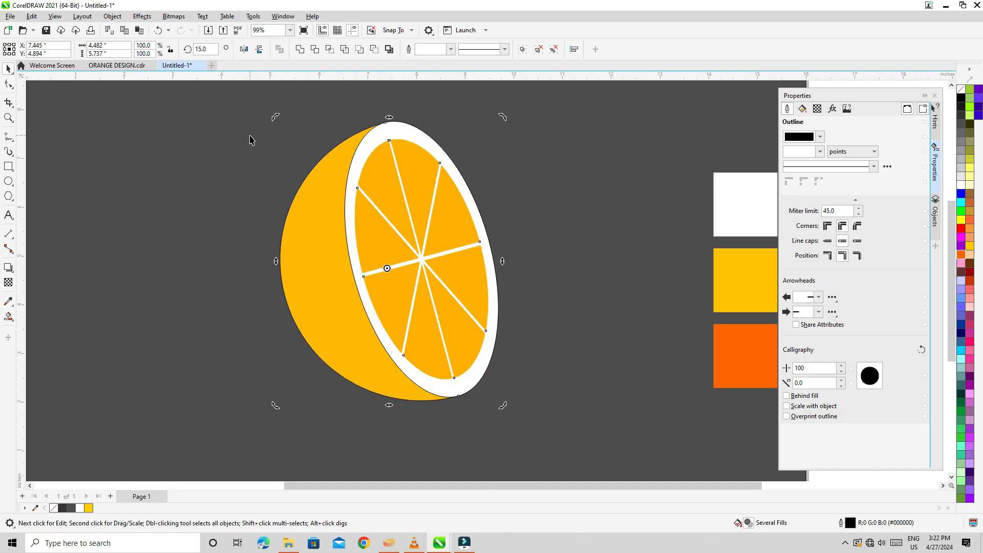
left_click(223, 189)
Place a copy of the peel half slightly above the original, centred at about X 6.96, Y 5.30 in, and fill it red.
left_click(311, 266)
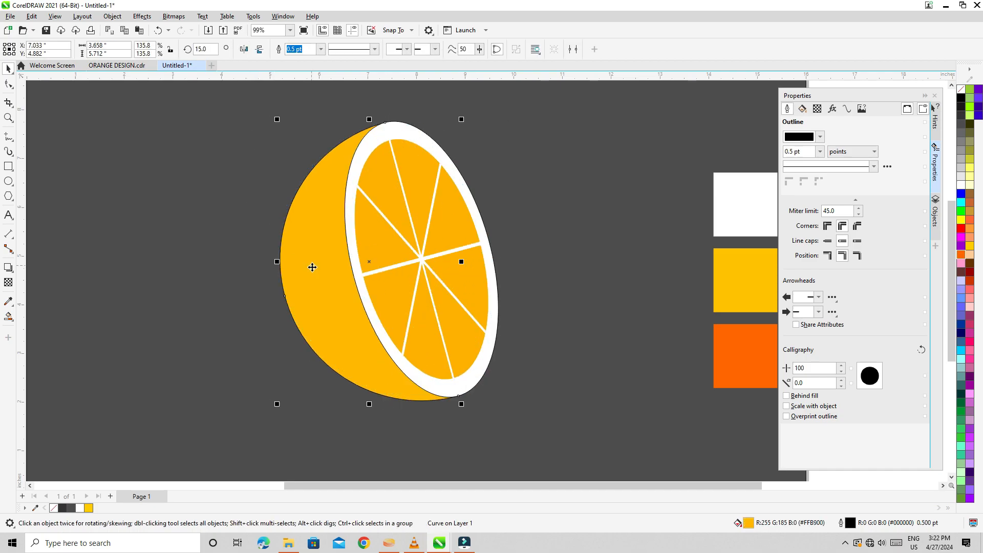
left_click_drag(314, 252, 206, 254)
key("ctrl+z")
left_click_drag(368, 262, 365, 241)
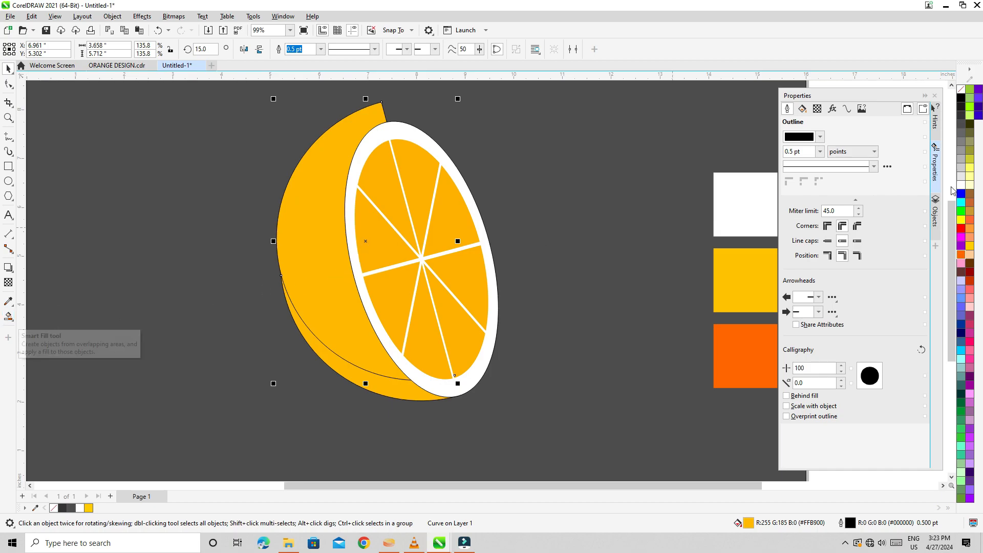
left_click(962, 228)
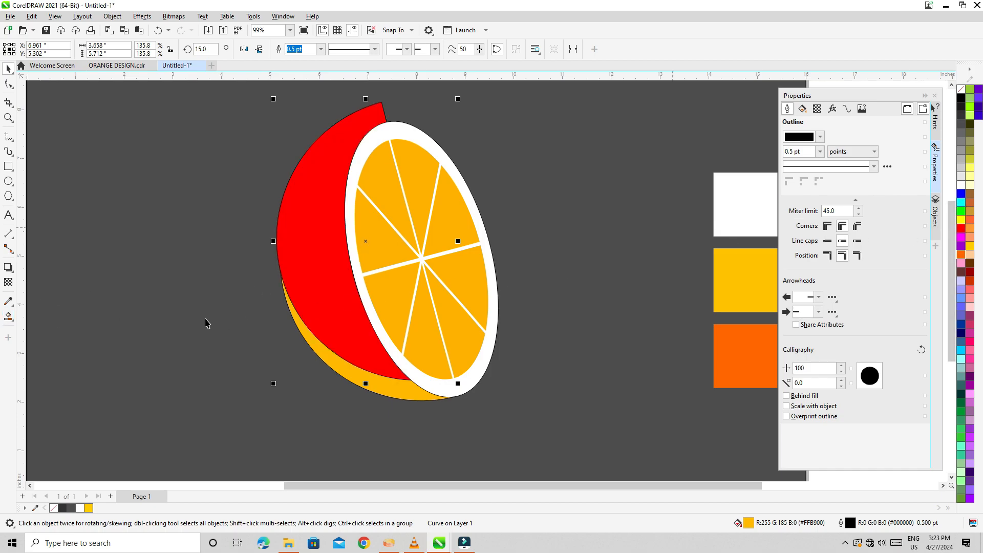
Create a crescent with Smart Fill from the peel area left uncovered below the red copy, and delete the red copy.
left_click(13, 322)
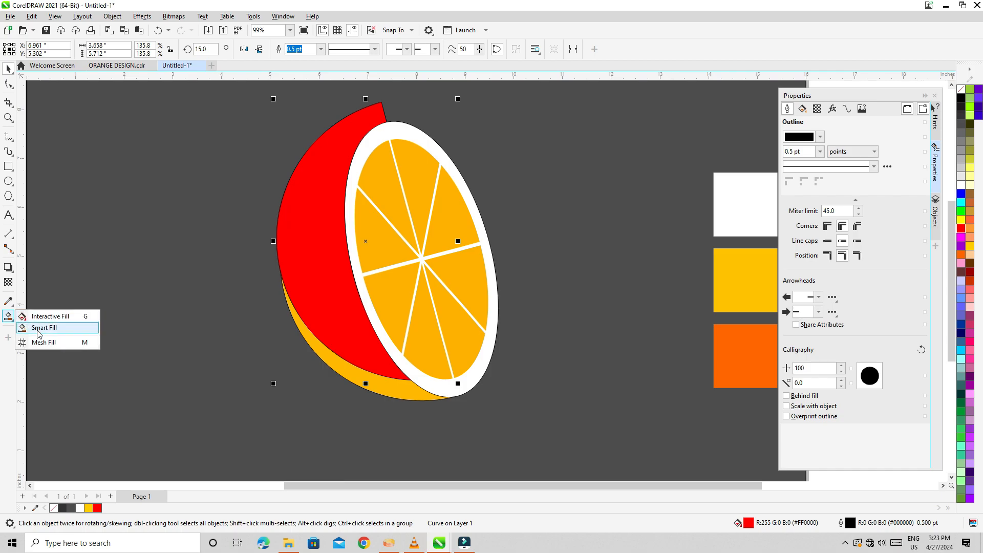
left_click(39, 327)
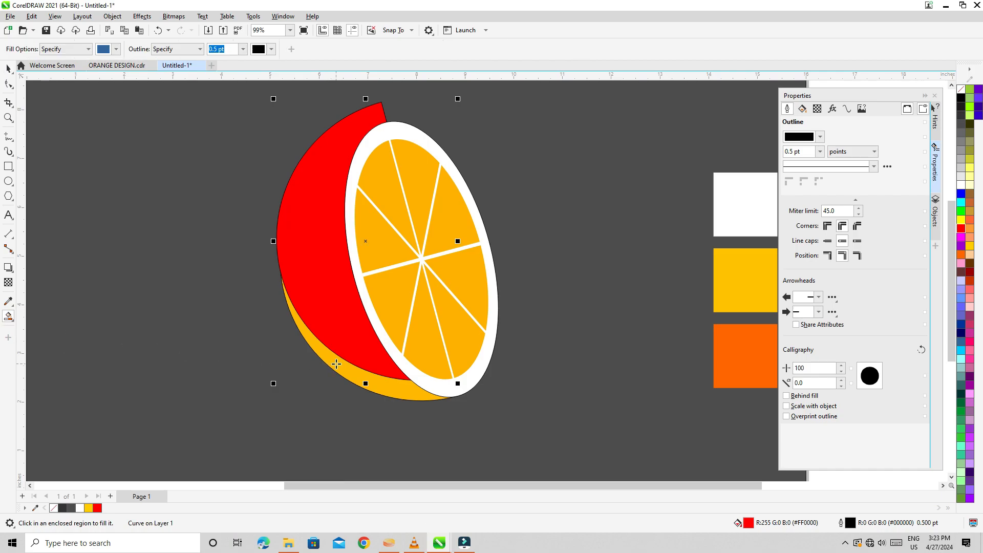
left_click(330, 366)
left_click(10, 69)
left_click_drag(316, 172, 180, 169)
key("Delete")
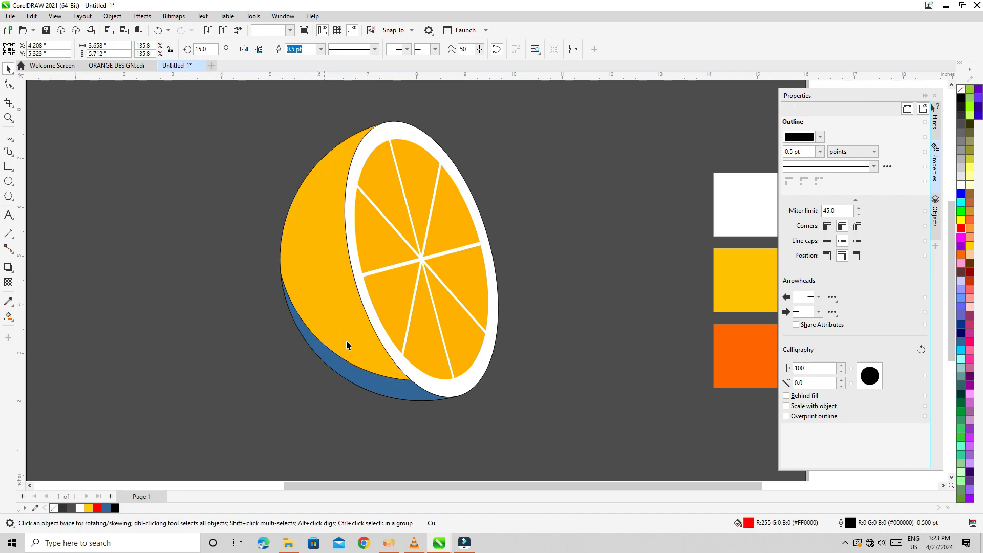
Fill the lower peel crescent with orange tinted with yellow, and remove the outlines from the whole half orange.
left_click(357, 376)
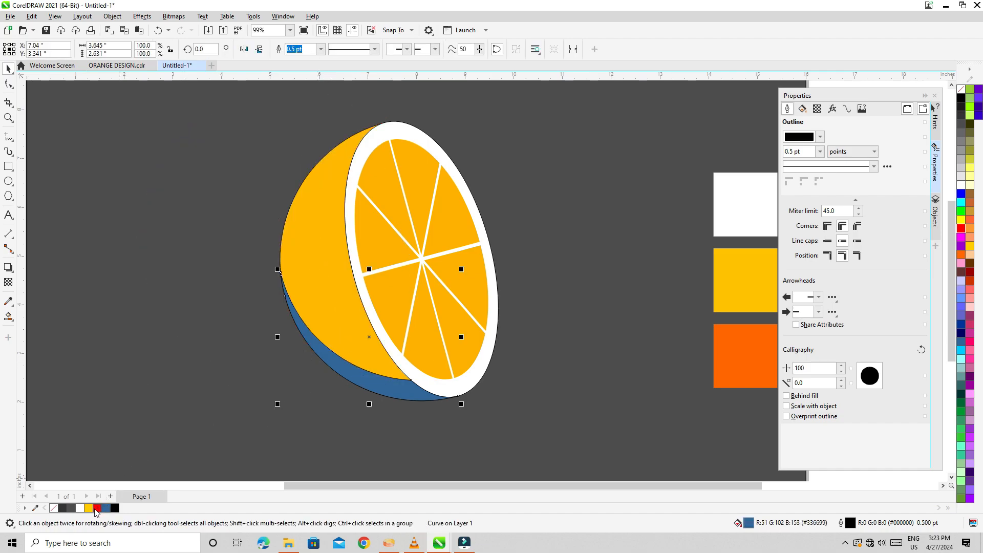
left_click(962, 255)
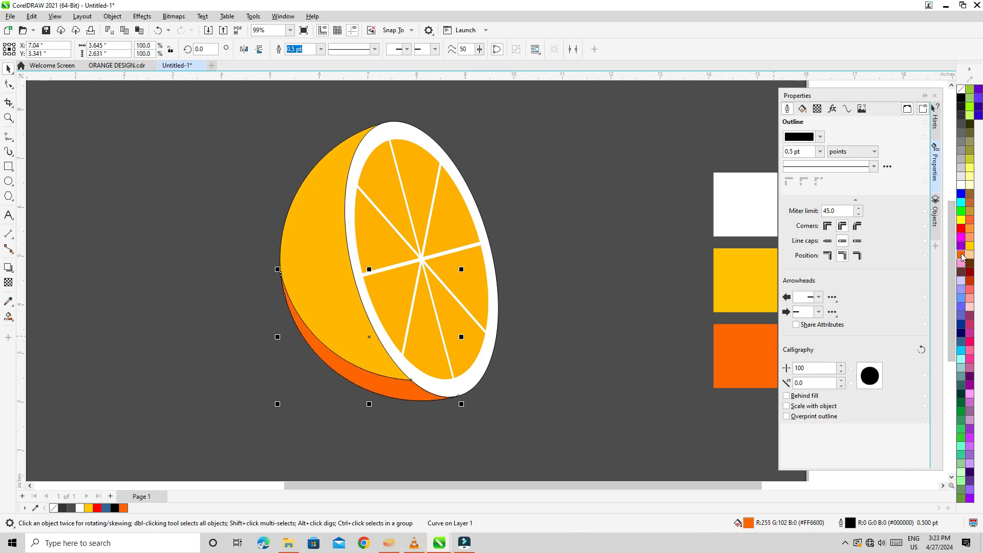
left_click(961, 221, "ctrl")
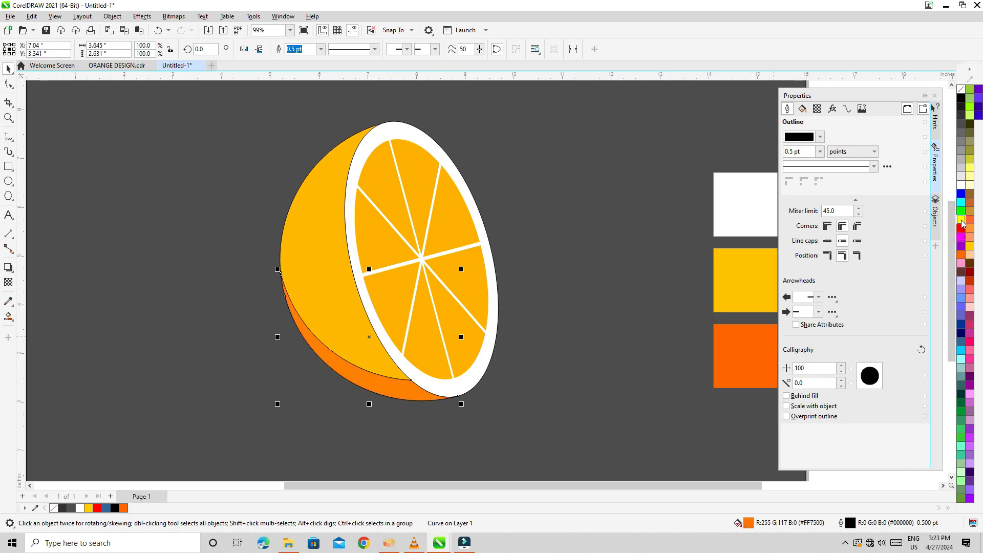
left_click_drag(200, 102, 570, 435)
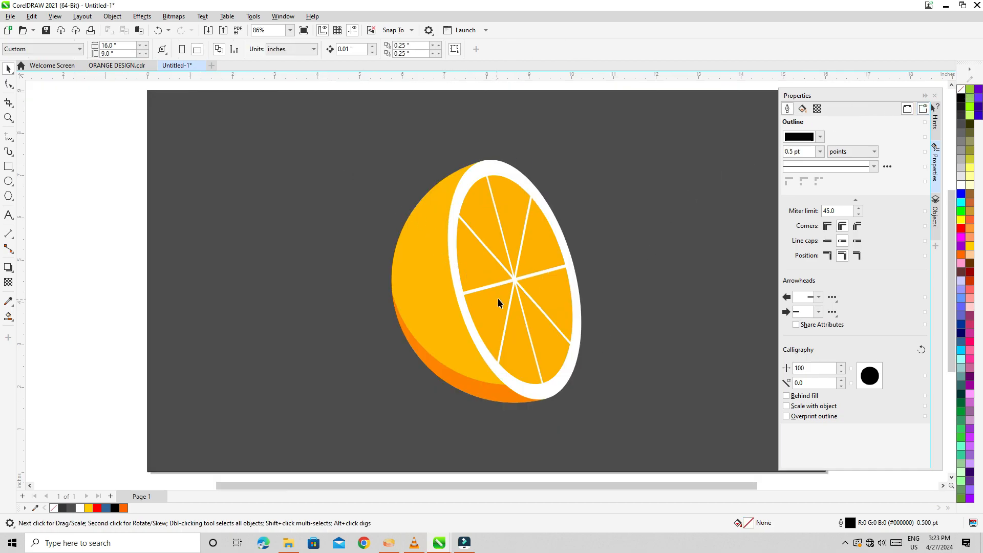
Preview the half orange illustration in full screen.
scroll(496, 299, "up", 2)
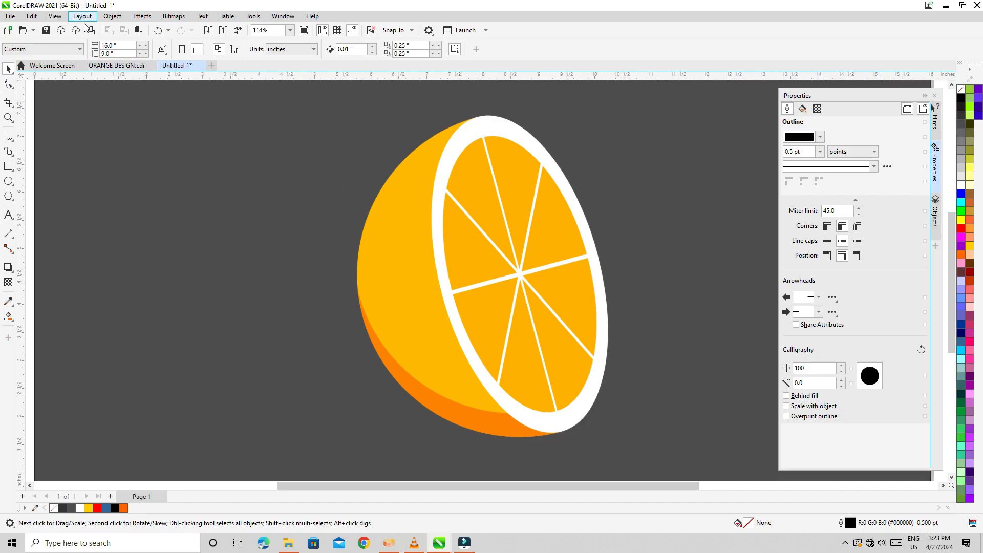
left_click(54, 20)
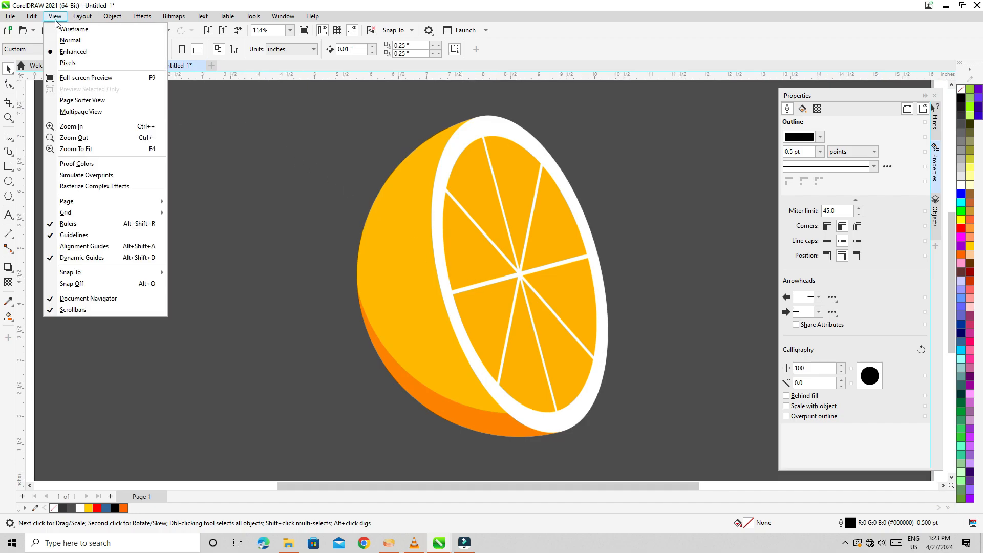
left_click(90, 77)
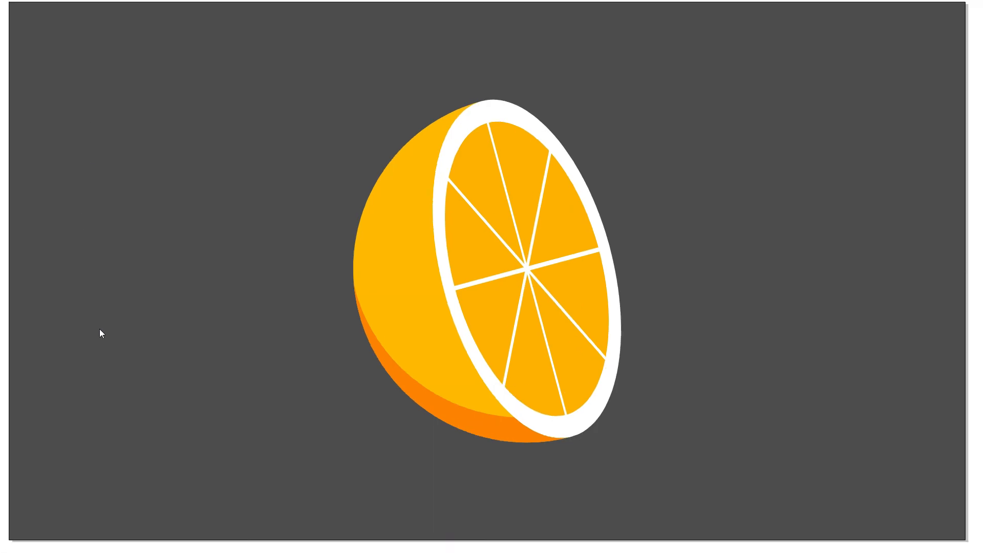